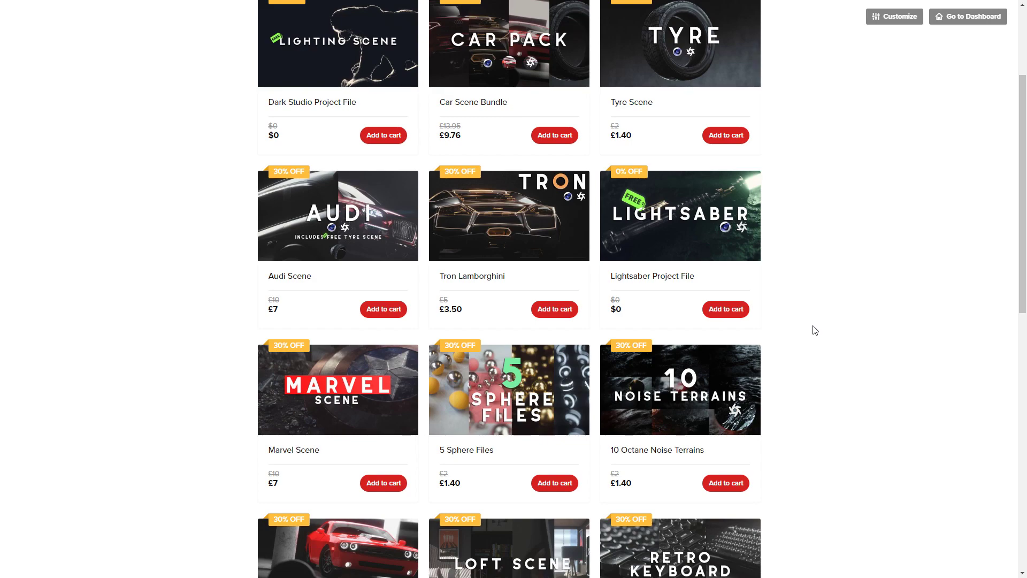
Browse the Project Files, Free and Under £5 categories of the Sketchy Visuals store.
scroll(815, 333, up, 3)
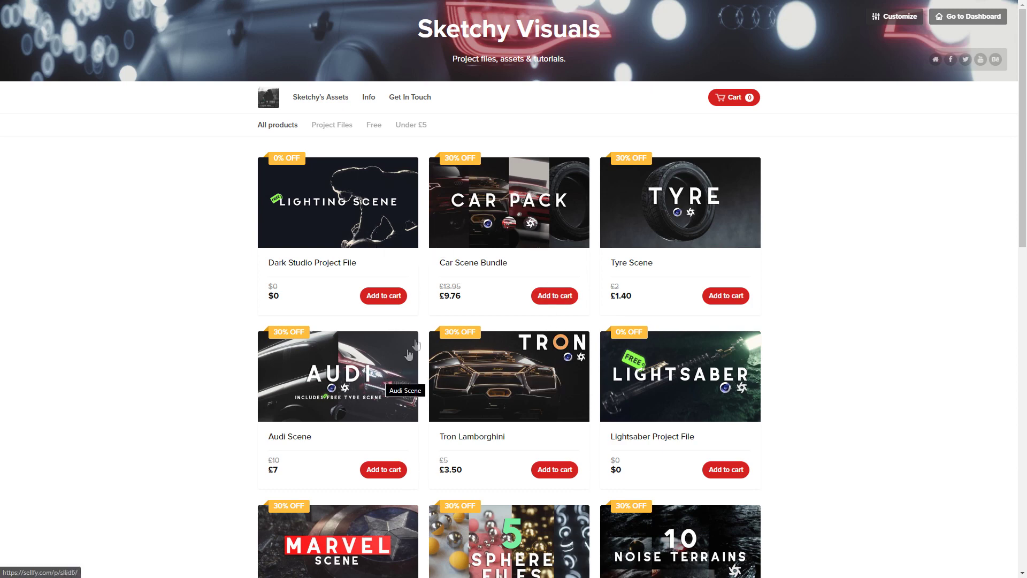
click(317, 127)
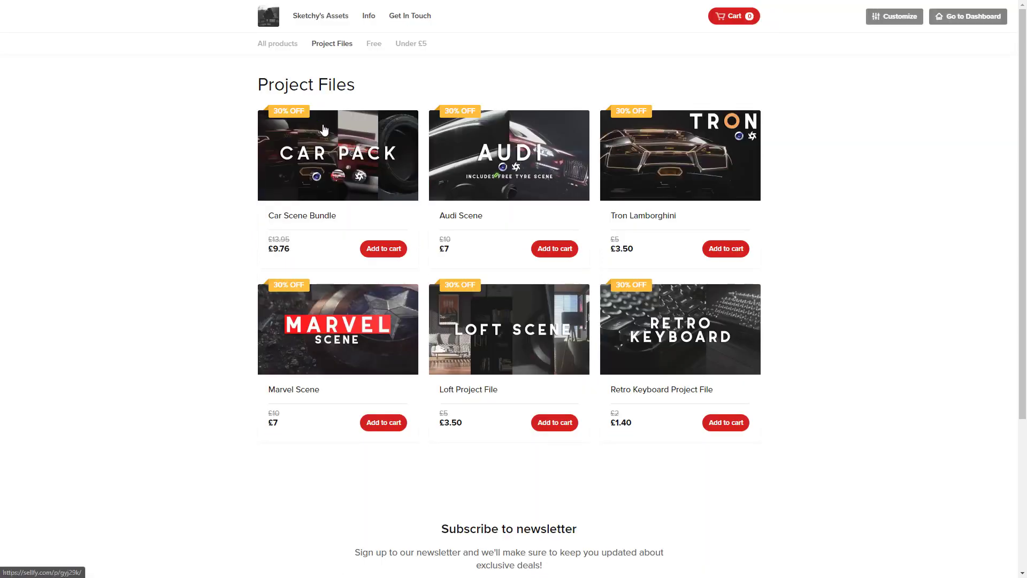
click(373, 45)
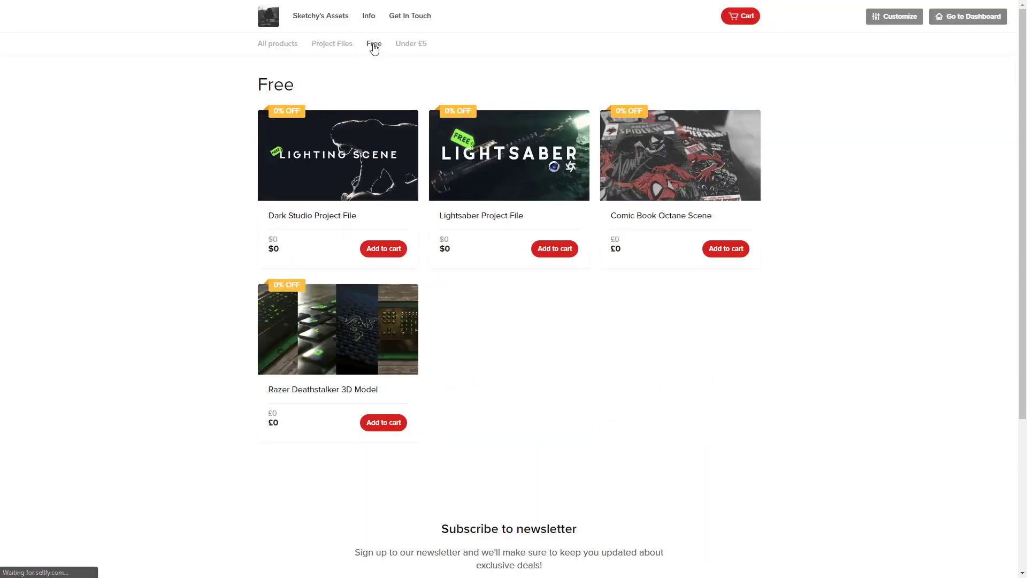
click(410, 45)
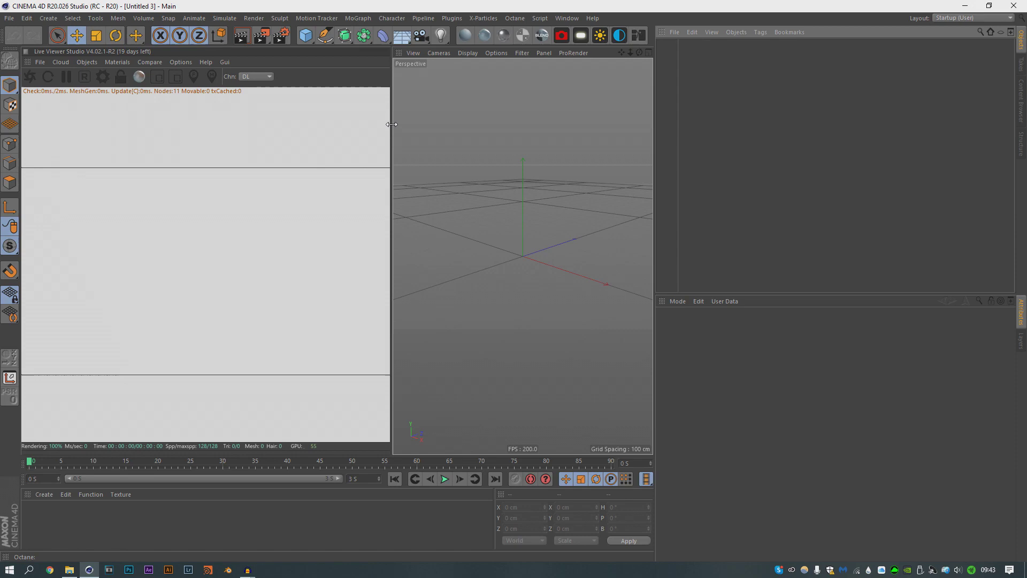
Narrow the Live Viewer area in Cinema 4D and add a plane object to the scene.
drag(392, 163, 277, 165)
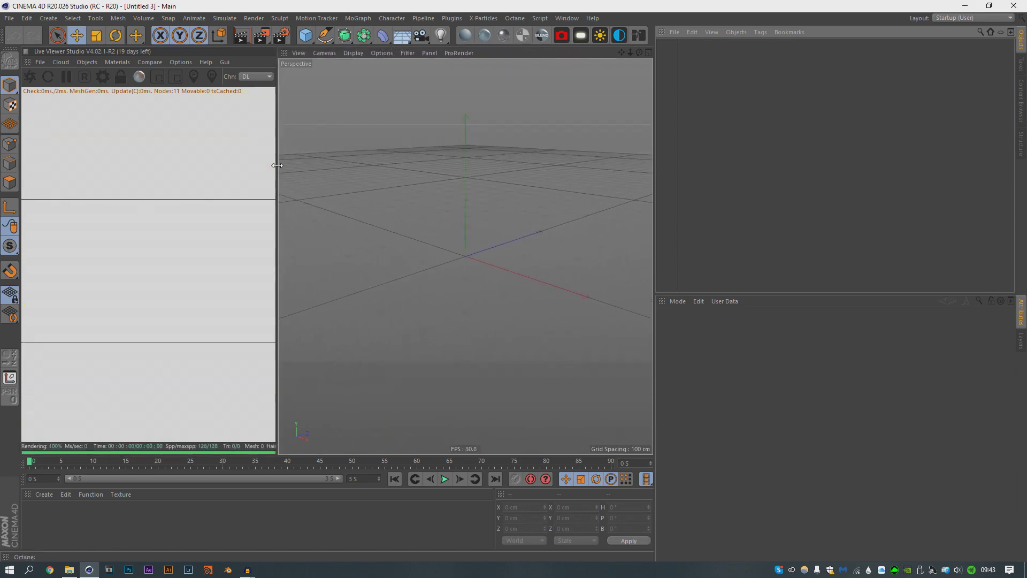
drag(277, 95, 346, 95)
click(306, 35)
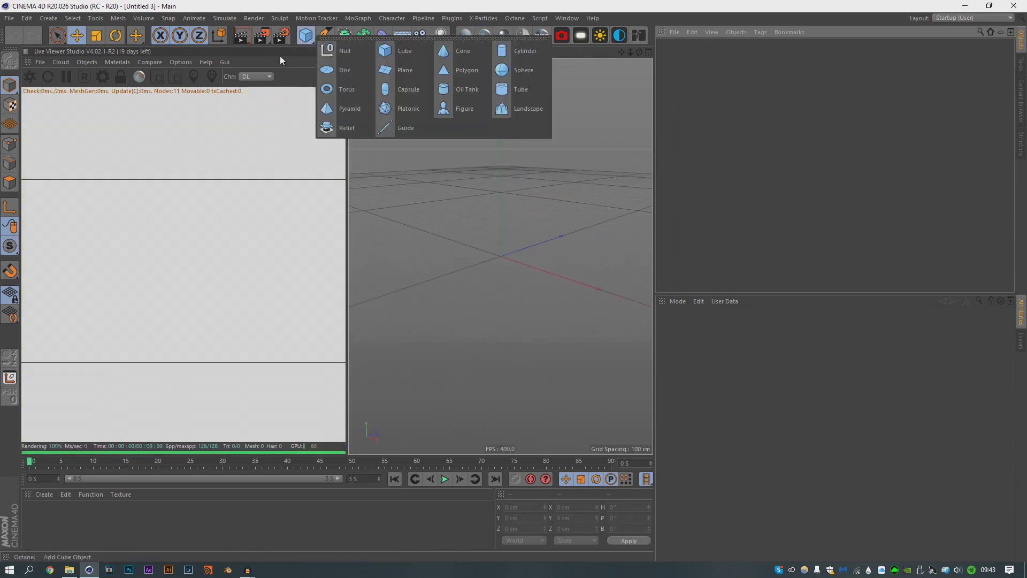
click(402, 70)
Set the plane's width and height to 200 cm each.
click(715, 326)
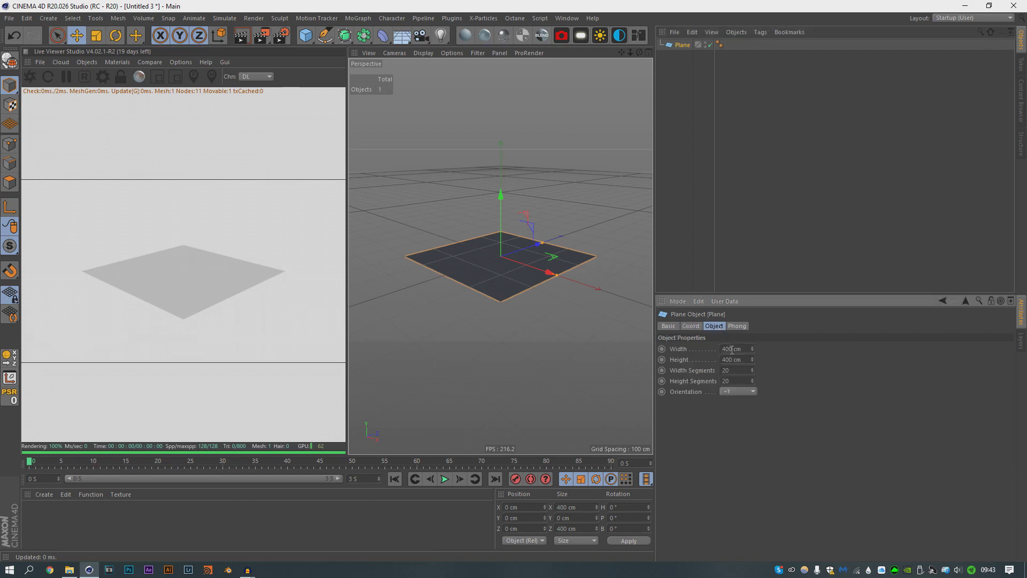
text(200)
key(Tab)
text(200)
key(Return)
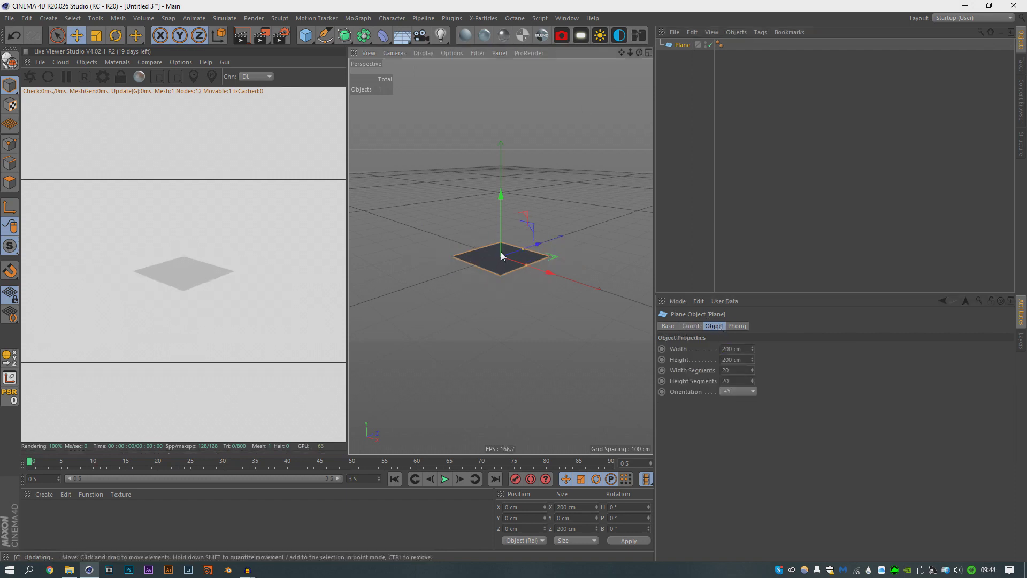
mouse_move(502, 257)
alt+right_down()
mouse_move(533, 194)
mouse_move(523, 237)
mouse_move(501, 238)
alt+right_up()
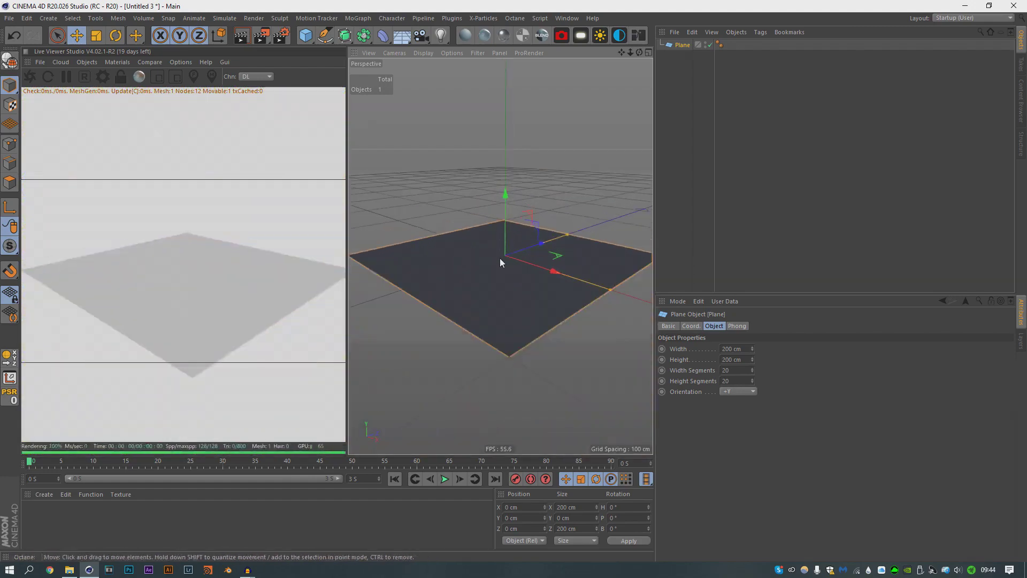
alt+right_drag(518, 266, 501, 278)
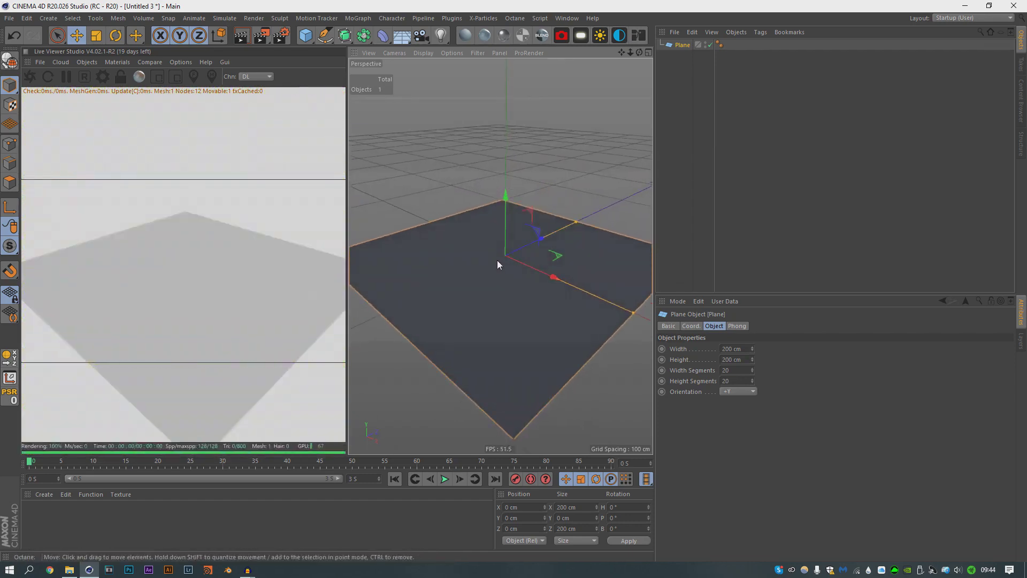
Add an Octane sky environment and replace its image texture with an RgbSpectrum coloured black.
click(619, 35)
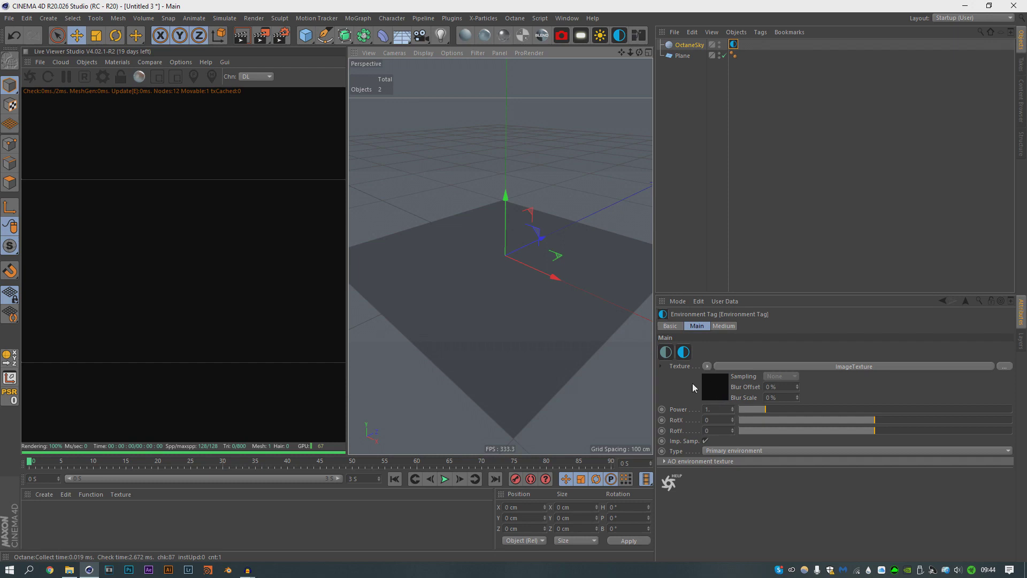
click(707, 367)
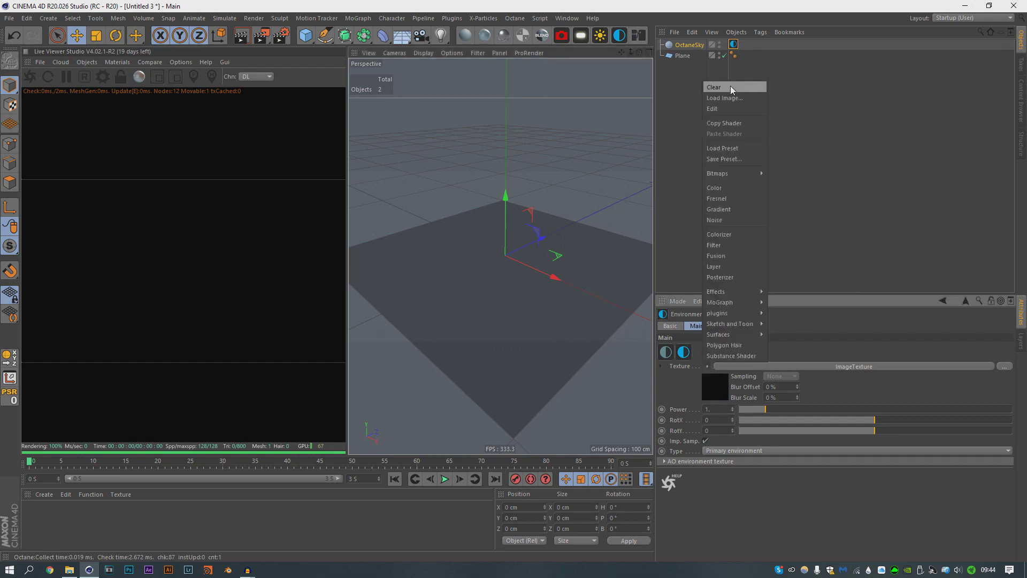
click(715, 87)
click(707, 367)
mouse_move(736, 312)
mouse_move(798, 313)
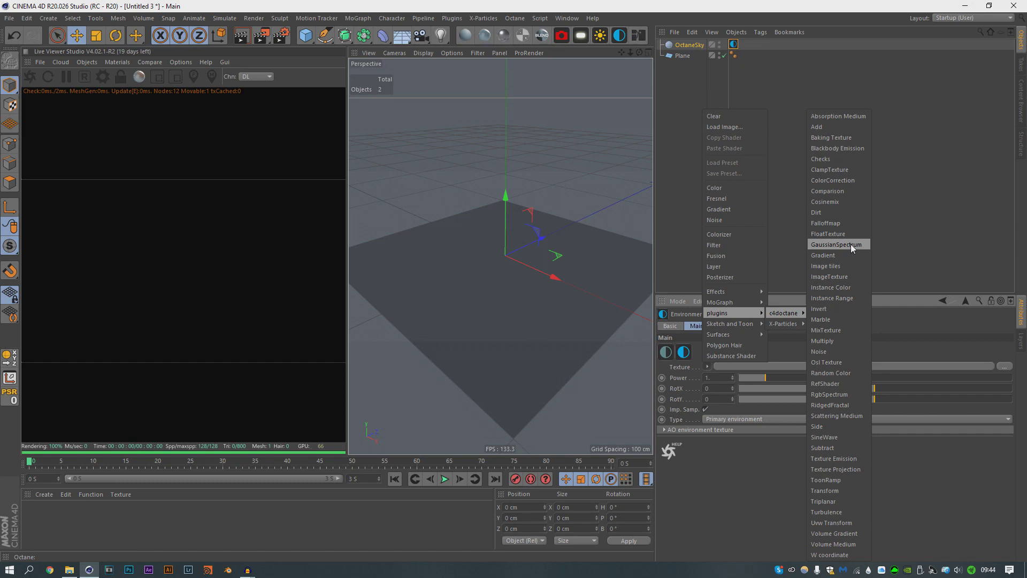
click(827, 394)
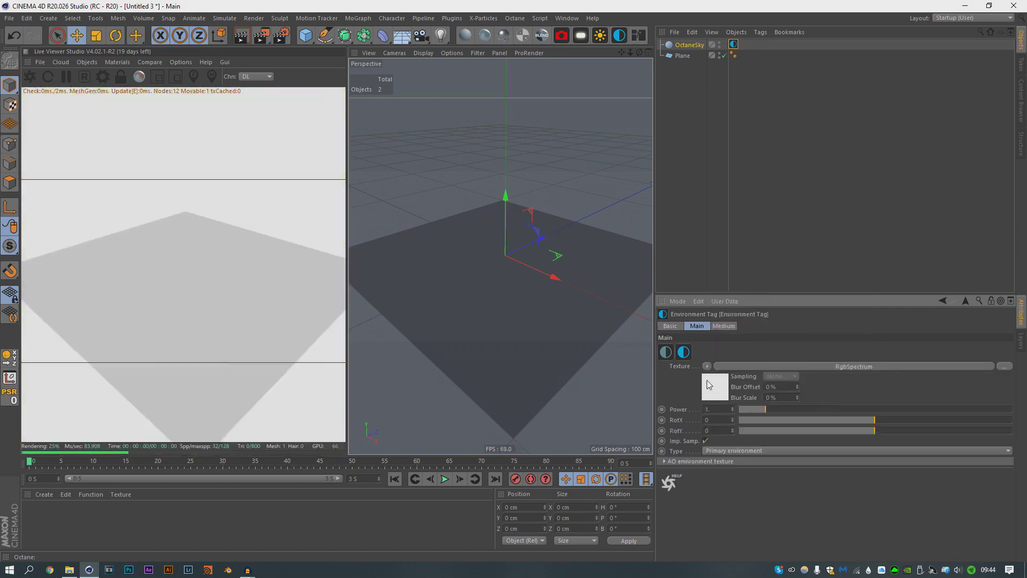
click(690, 353)
click(679, 377)
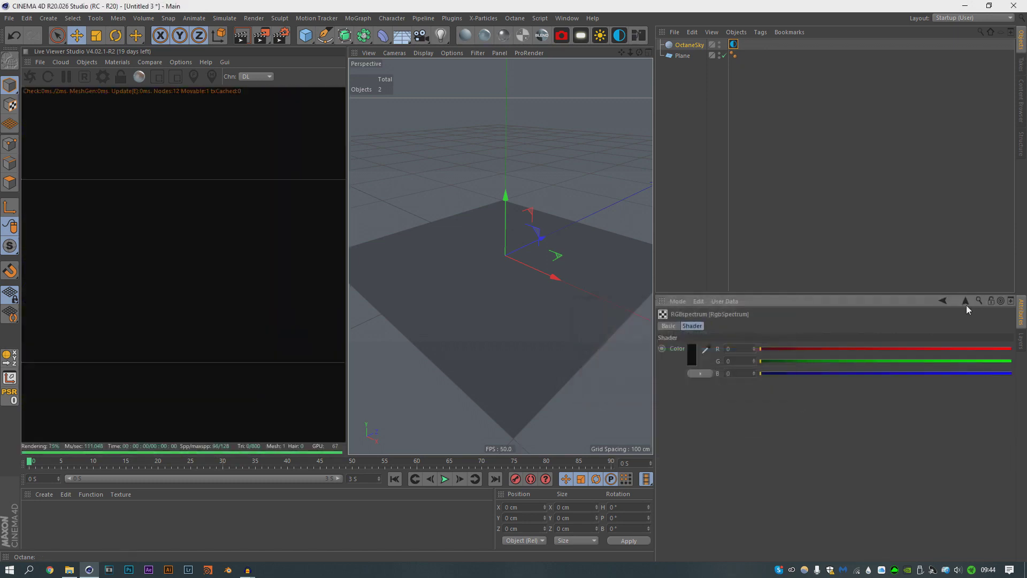
Create an Octane glossy material and name it Soil.
click(484, 35)
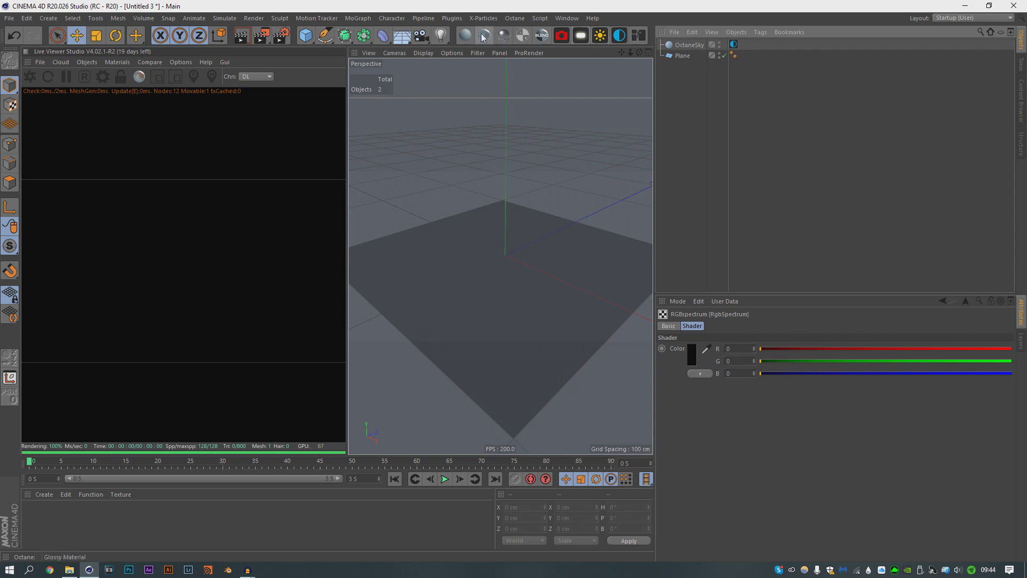
double_click(34, 529)
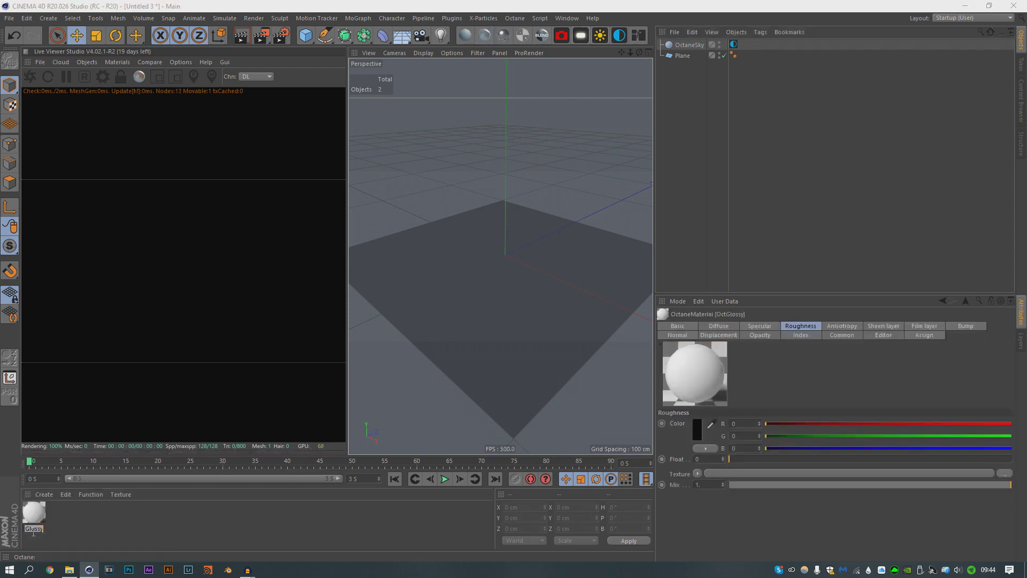
text(Soil)
key(Return)
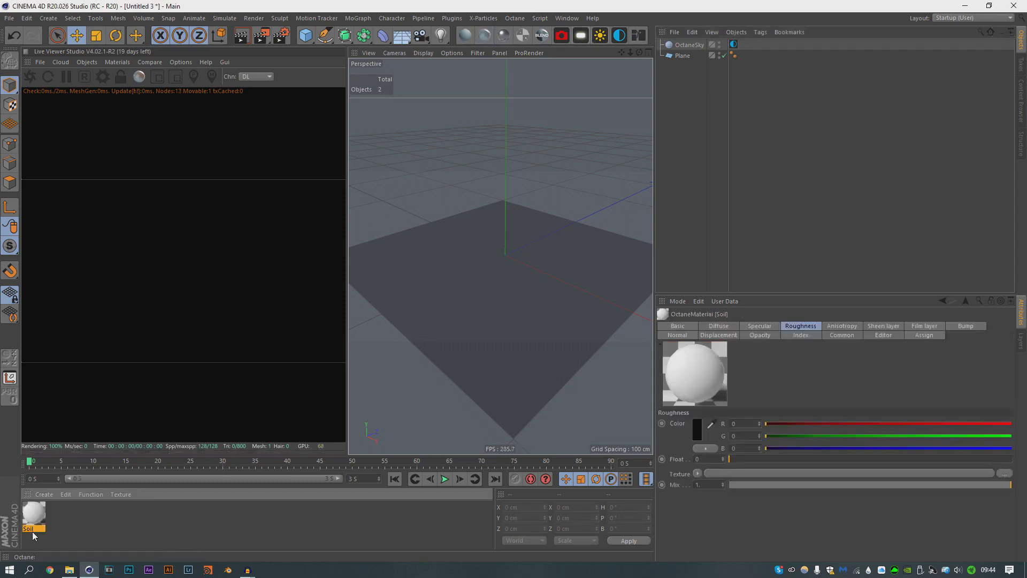
Switch the Live Viewer kernel to path tracing (PT) and set its maximum samples to 1024.
click(256, 77)
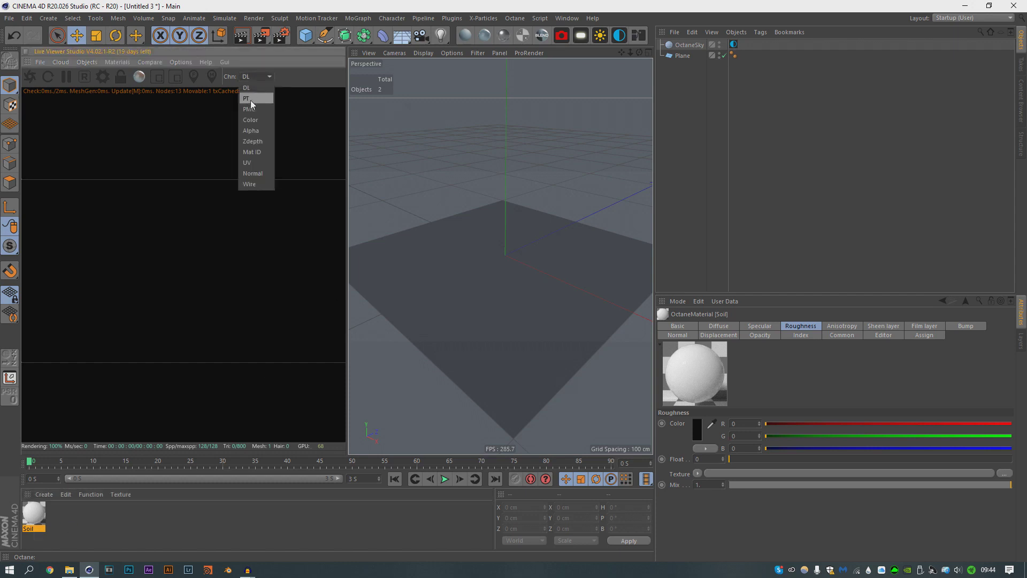
click(256, 99)
click(104, 78)
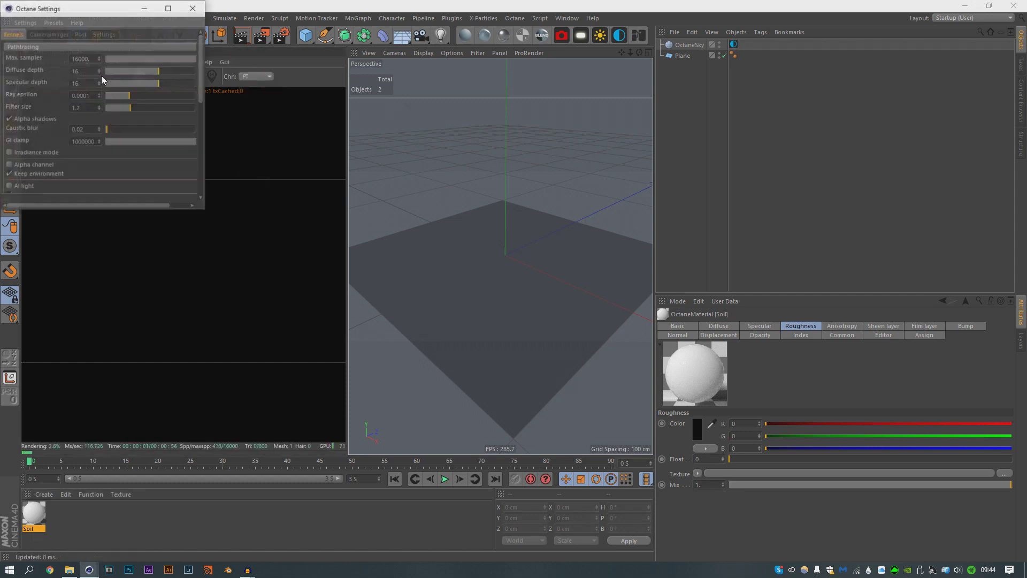
text(1024)
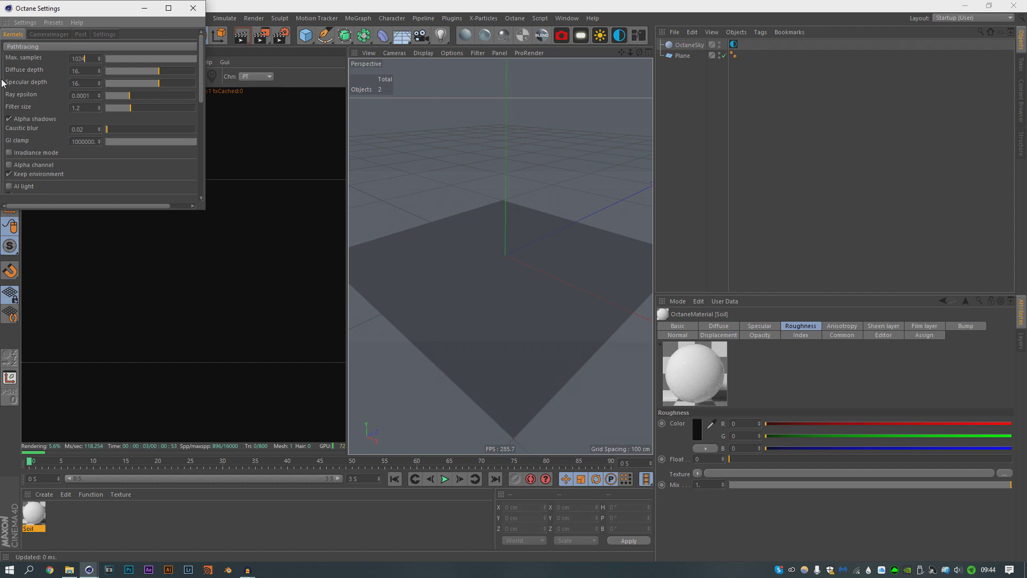
Set the path tracing diffuse depth to 8, specular depth to 8 and GI clamp to 10.
key(Tab)
text(8)
key(Tab)
text(8)
key(Tab)
key(Tab)
key(Tab)
key(Tab)
text(01)
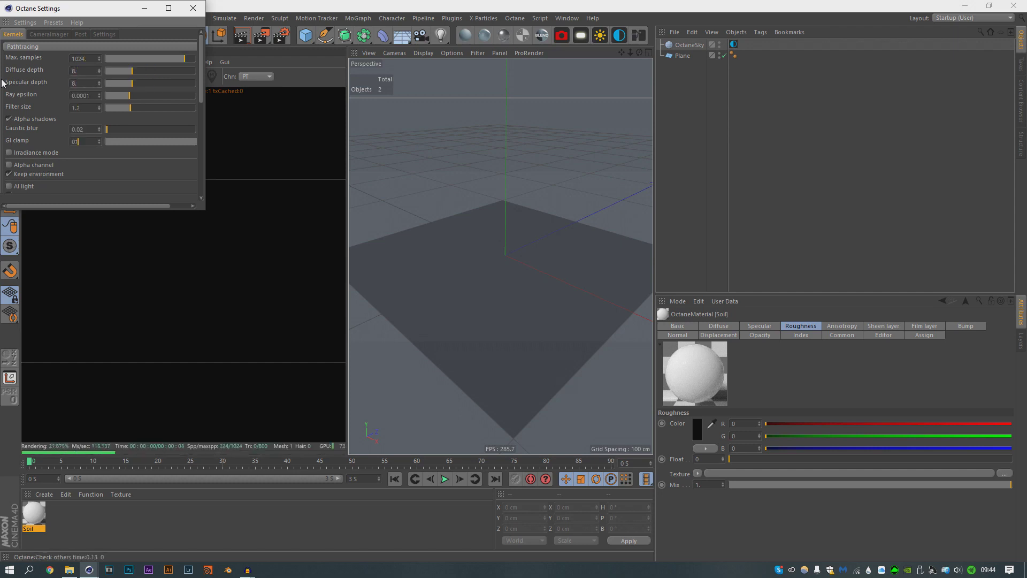
text(0)
key(Return)
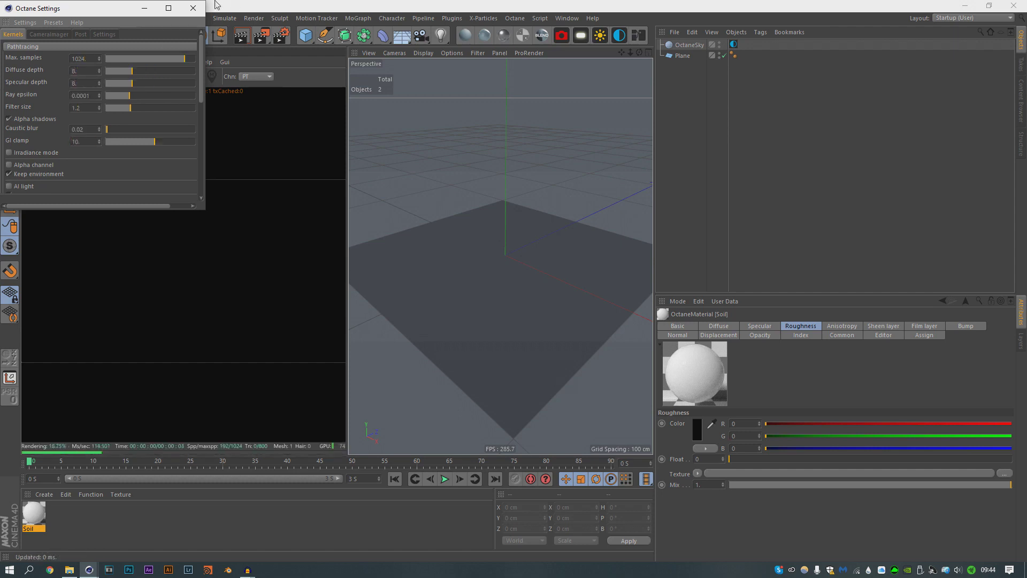
click(193, 9)
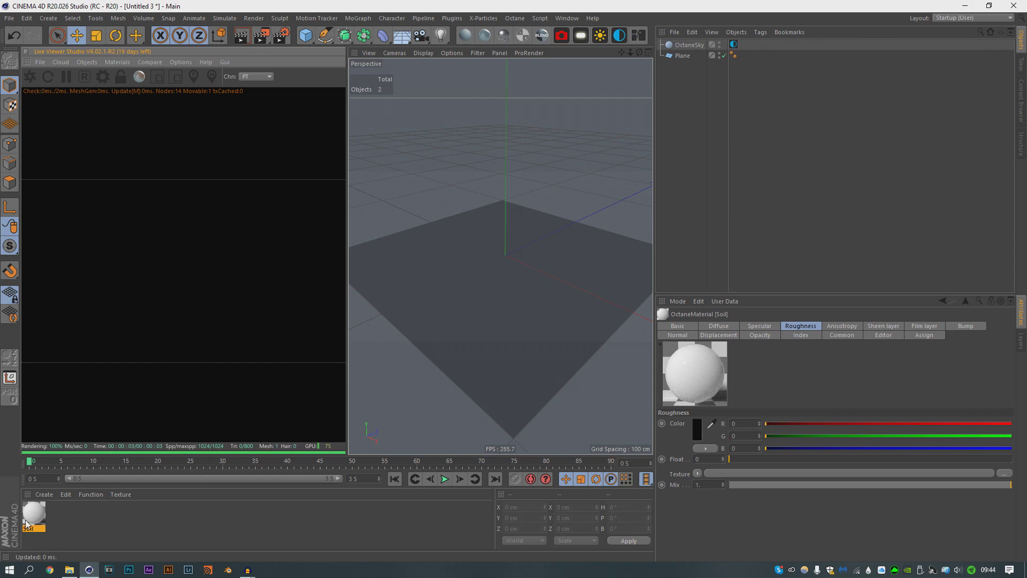
Apply the Soil material to the plane and open the material in the Octane Node Editor.
drag(26, 523, 421, 308)
click(772, 154)
click(640, 35)
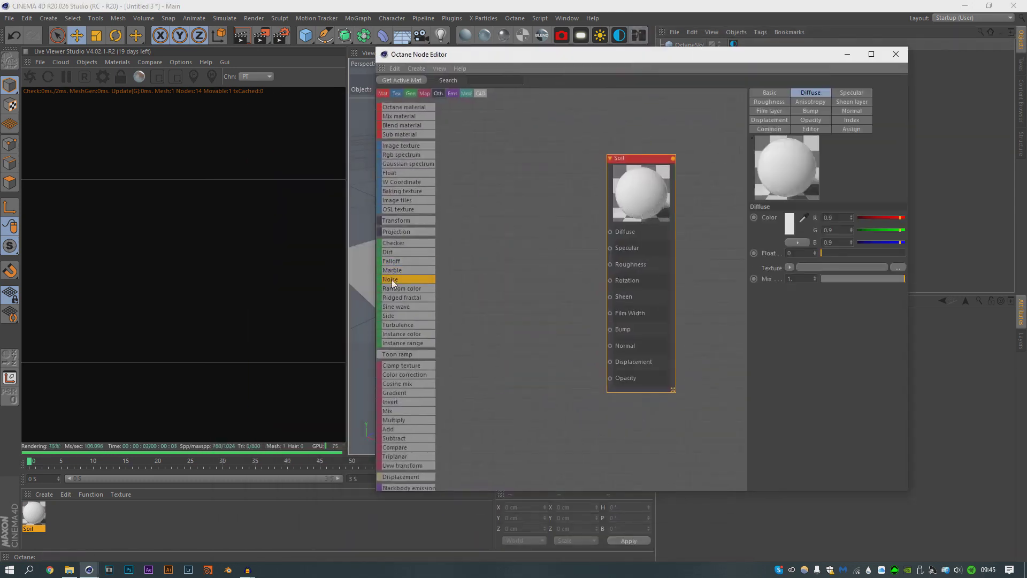
Add an Octane Noise node and a Cinema 4D Noise node beside the Soil material node.
drag(392, 279, 512, 250)
scroll(414, 348, down, 3)
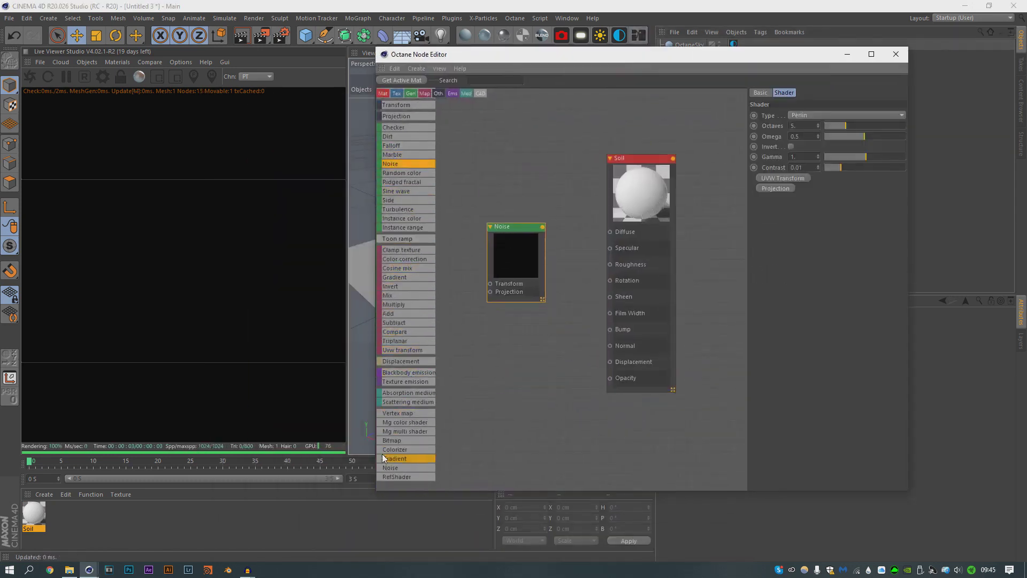
click(391, 468)
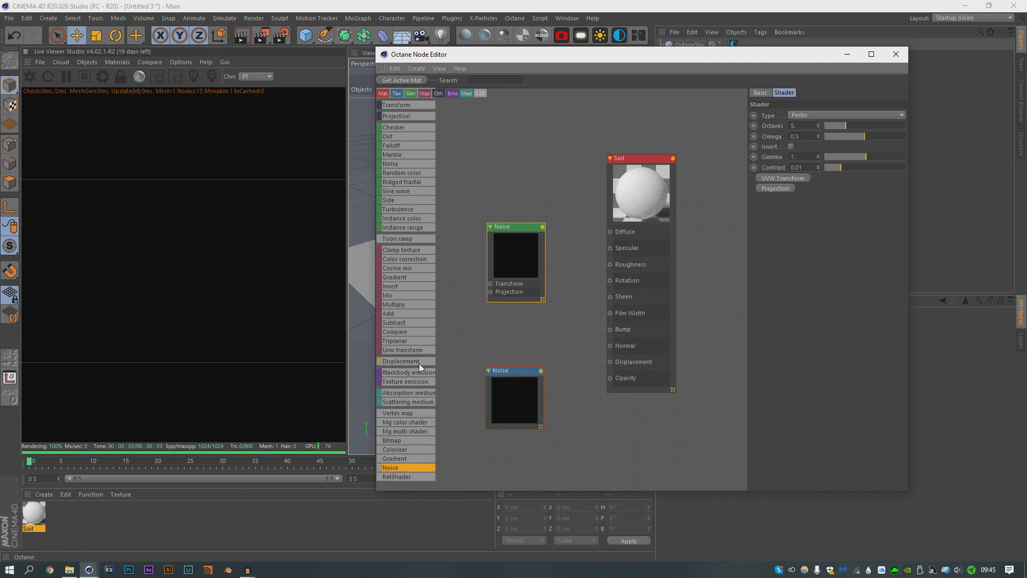
drag(402, 373, 505, 384)
drag(505, 385, 496, 366)
middle_drag(497, 366, 567, 316)
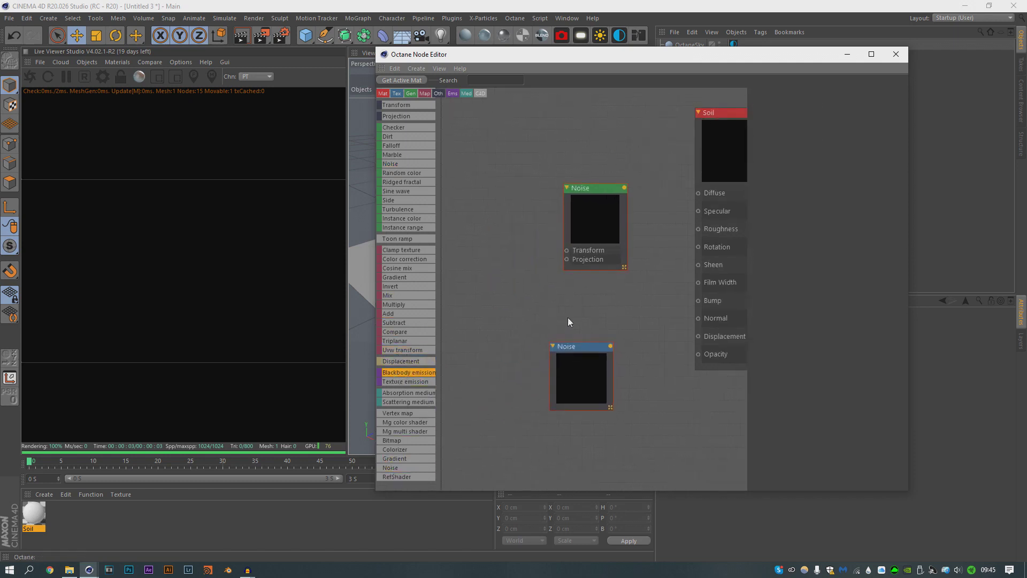
scroll(584, 167, up, 1)
Connect the Octane Noise to the Soil material's Bump and give the noise Transform and Texture Projection nodes.
drag(565, 187, 640, 300)
drag(550, 216, 526, 229)
click(783, 177)
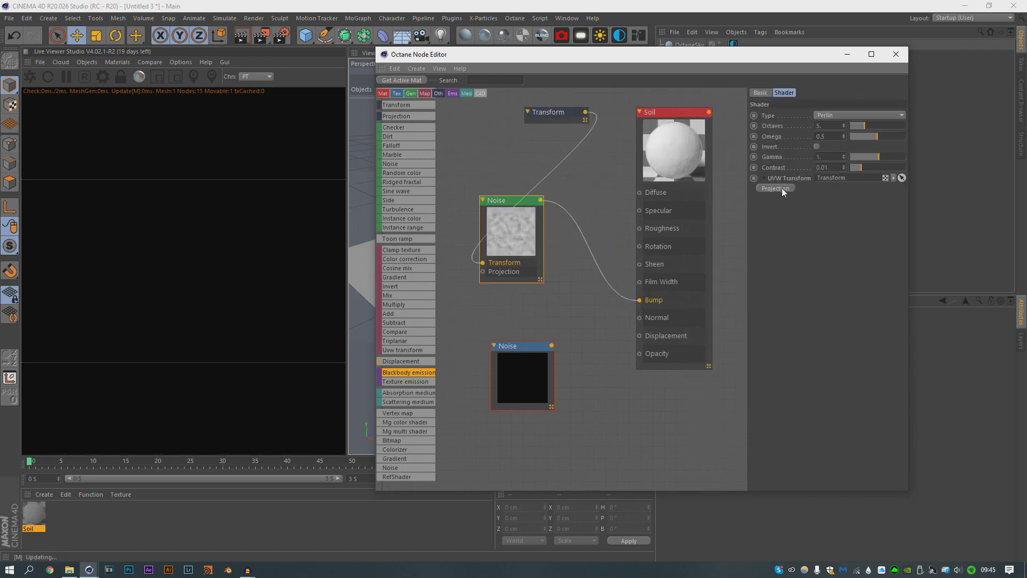
click(776, 187)
drag(514, 98, 602, 147)
drag(567, 109, 434, 240)
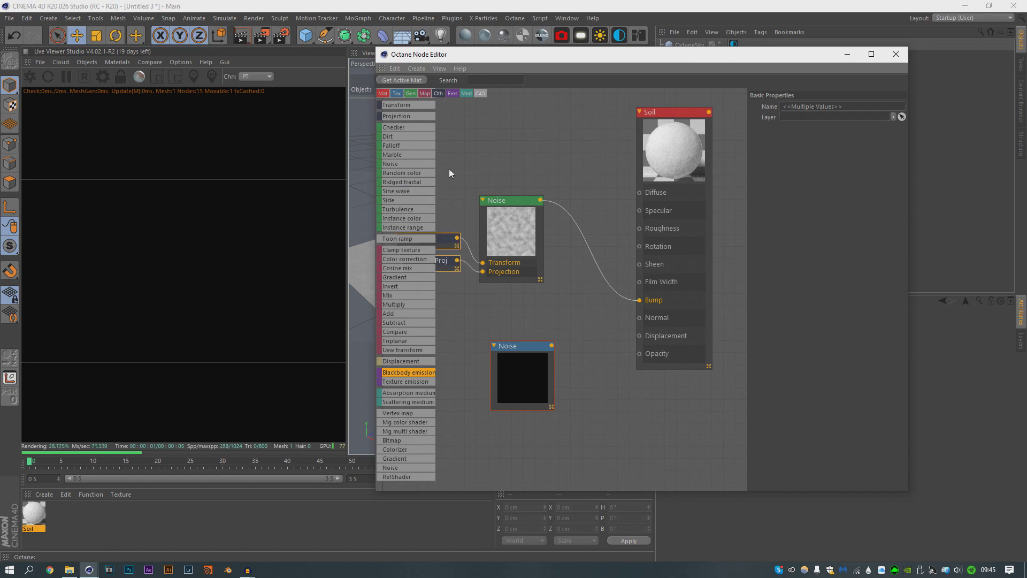
middle_drag(464, 168, 477, 170)
click(518, 219)
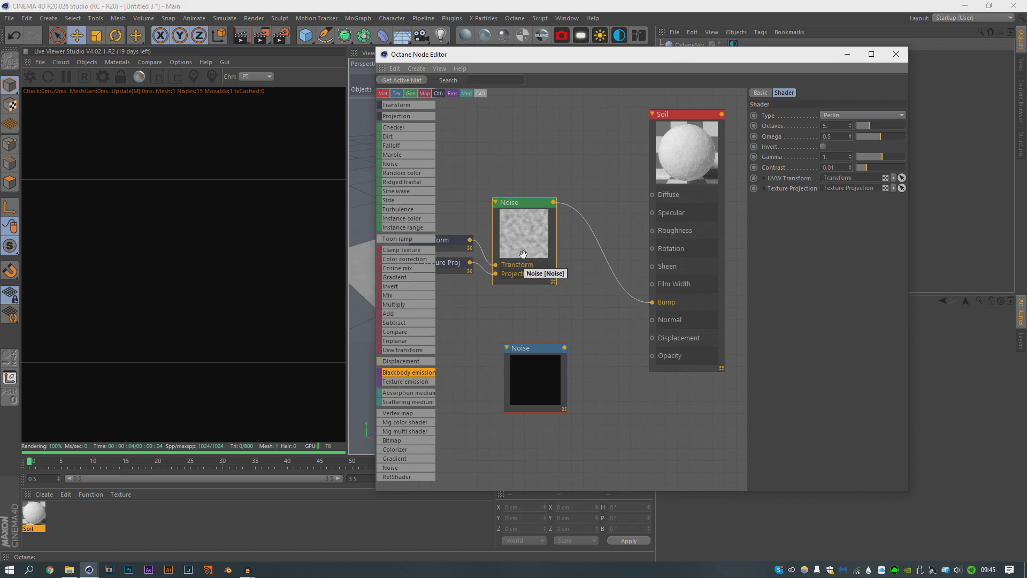
Set the Soil material's diffuse colour to black with a value of 0%.
click(687, 155)
click(770, 93)
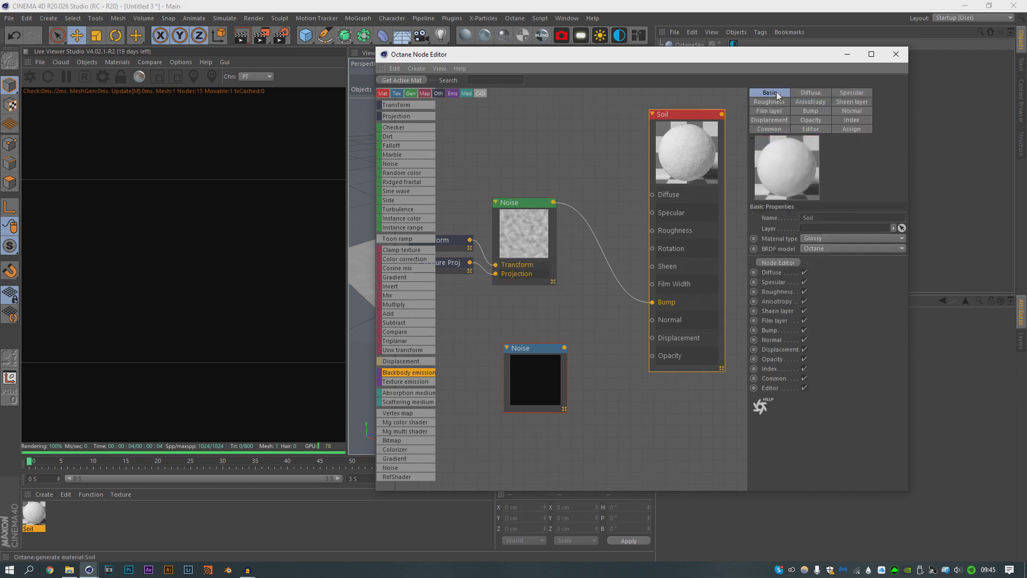
click(809, 92)
click(763, 233)
drag(760, 241, 719, 240)
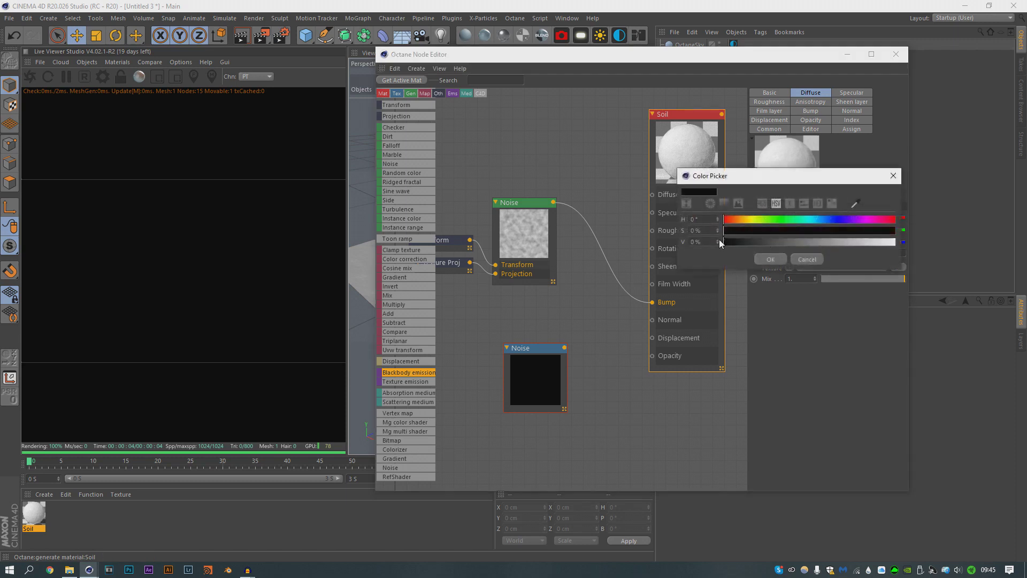
click(771, 259)
Set the Soil material's roughness float to 0.04.
click(769, 102)
drag(814, 252, 815, 252)
click(815, 250)
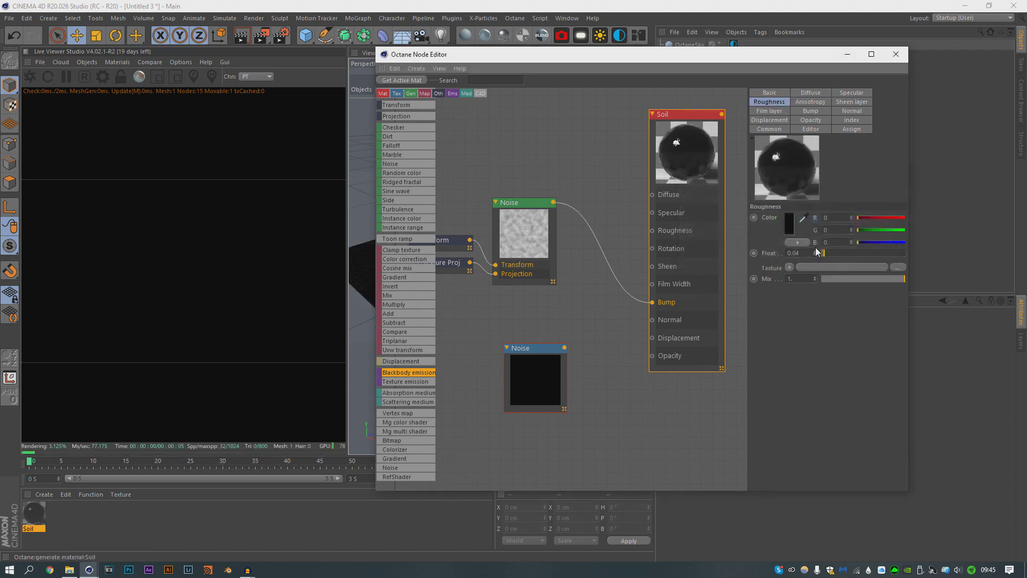
middle_drag(551, 206, 512, 188)
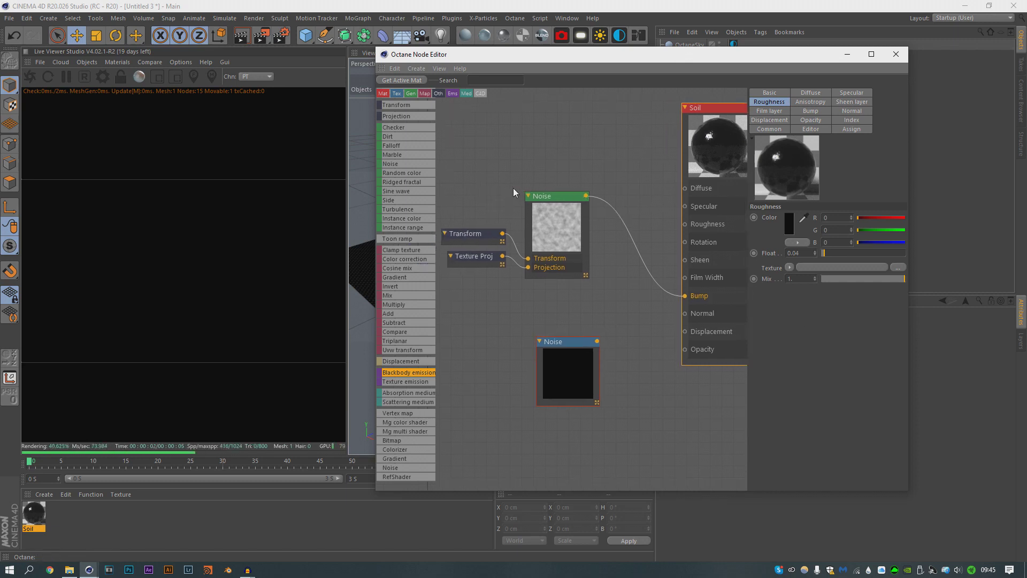
Set the noise's texture projection to Box and its transform scale to 0.175.
click(479, 256)
click(851, 115)
click(474, 234)
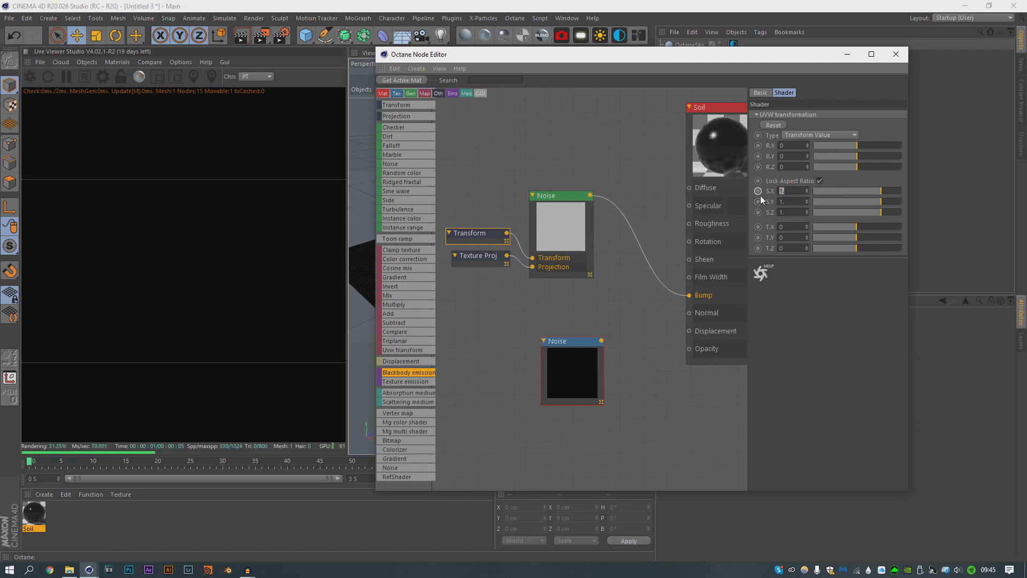
text(.175)
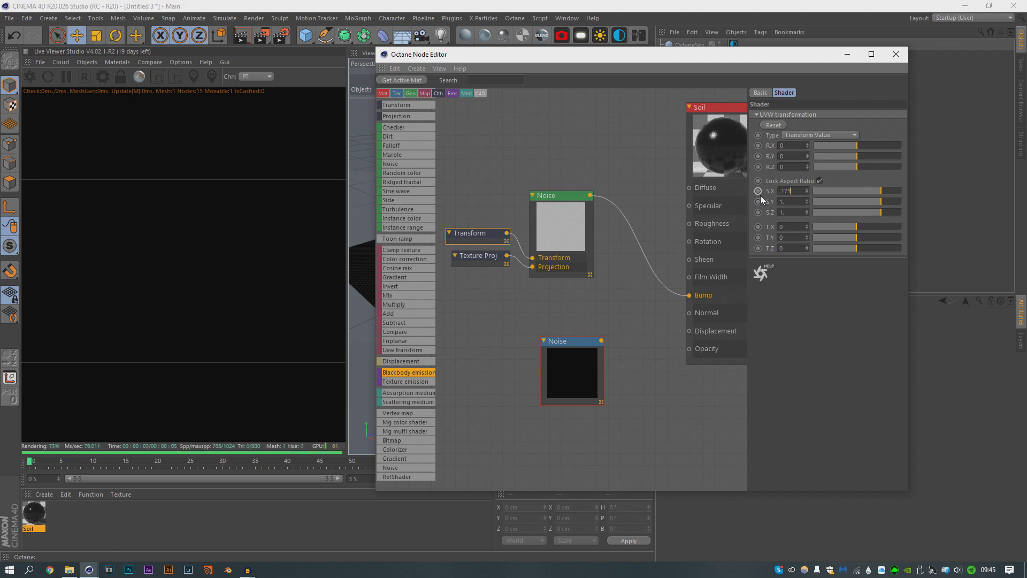
key(Return)
click(495, 265)
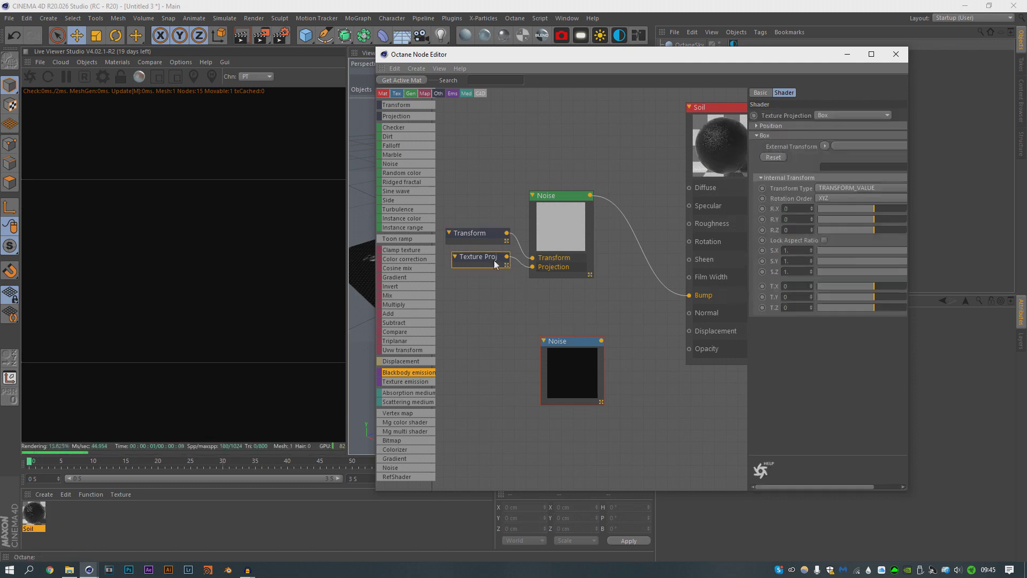
Set the Perlin noise's octaves to 4 and its omega to 1.
click(559, 264)
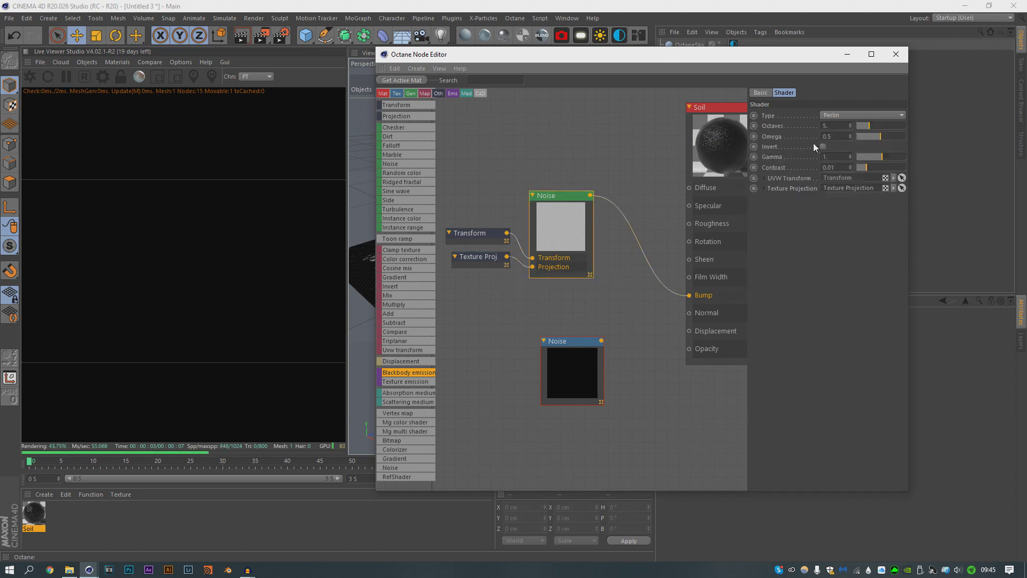
click(838, 128)
text(5)
key(BackSpace)
text(4)
key(Return)
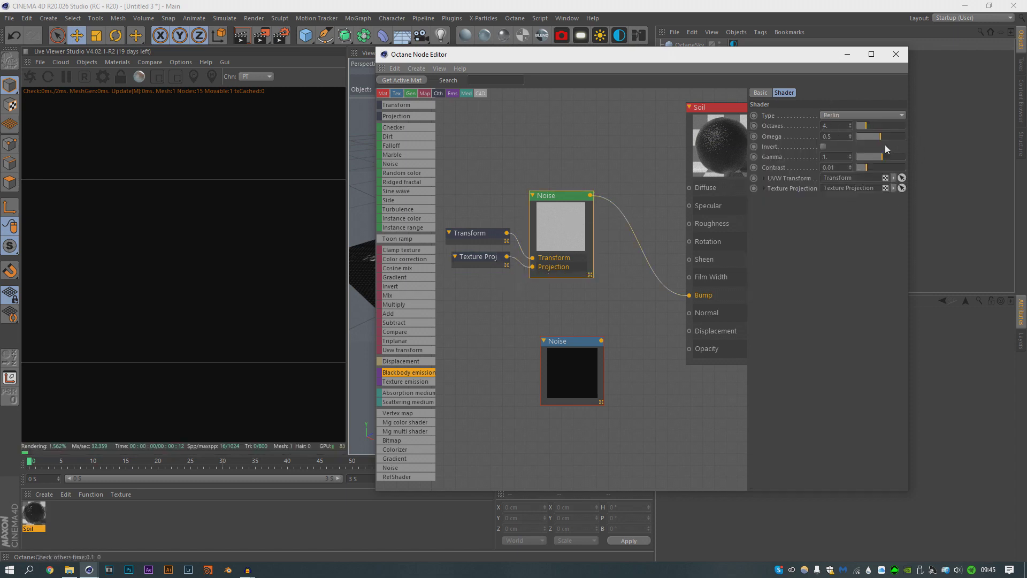
drag(884, 138, 907, 139)
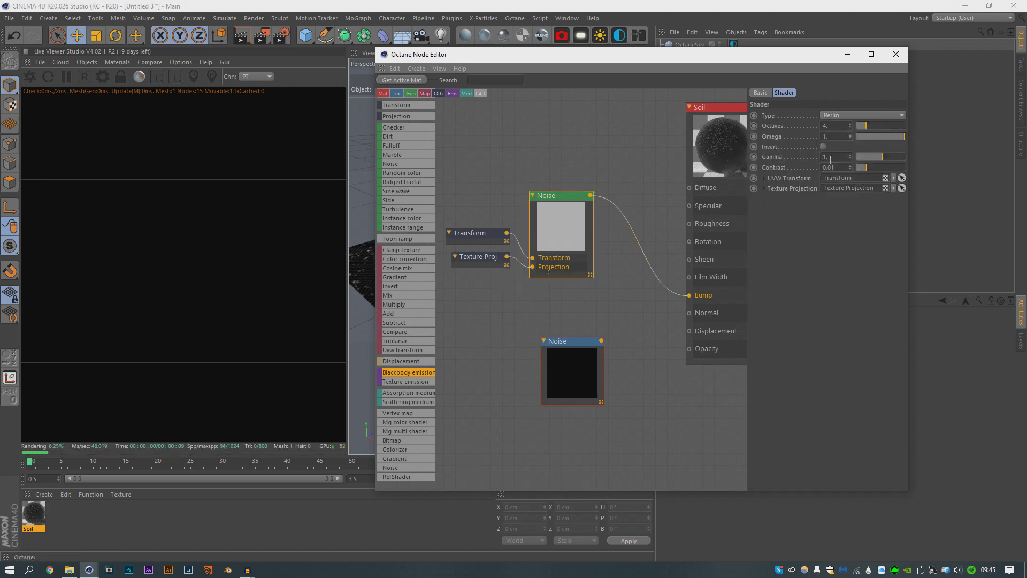
Set the Perlin noise's gamma to 0.8 and its contrast to 3.
text(0.8)
key(Return)
click(835, 167)
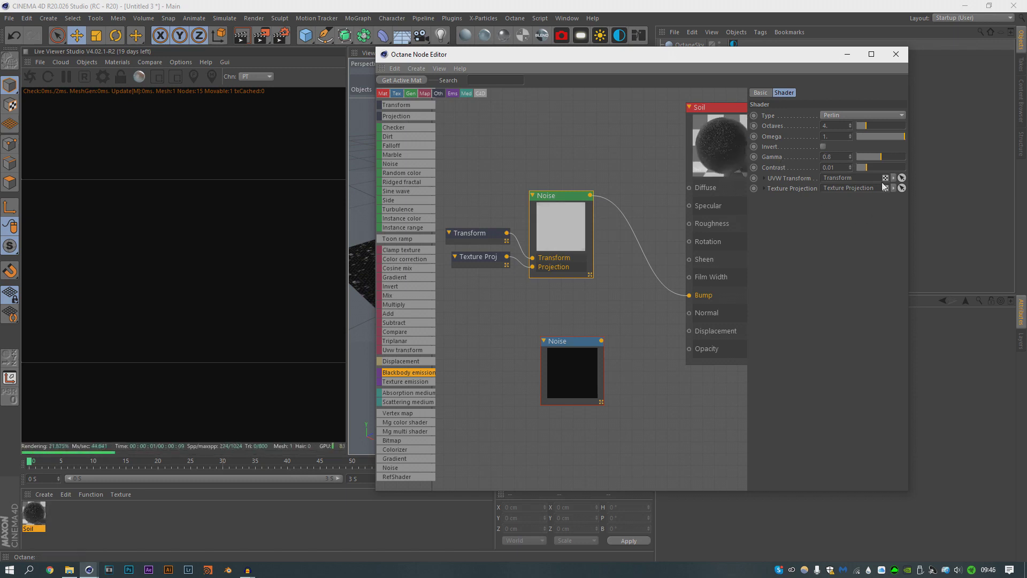
text(3)
key(Return)
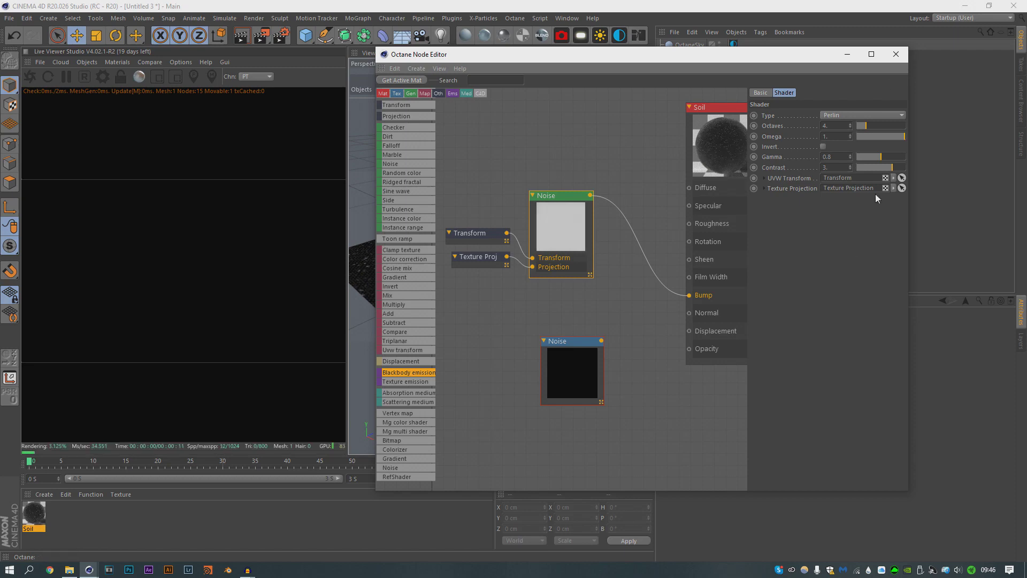
Close the node editor, add an Octane area light and move it to about -117 cm in Z.
click(901, 54)
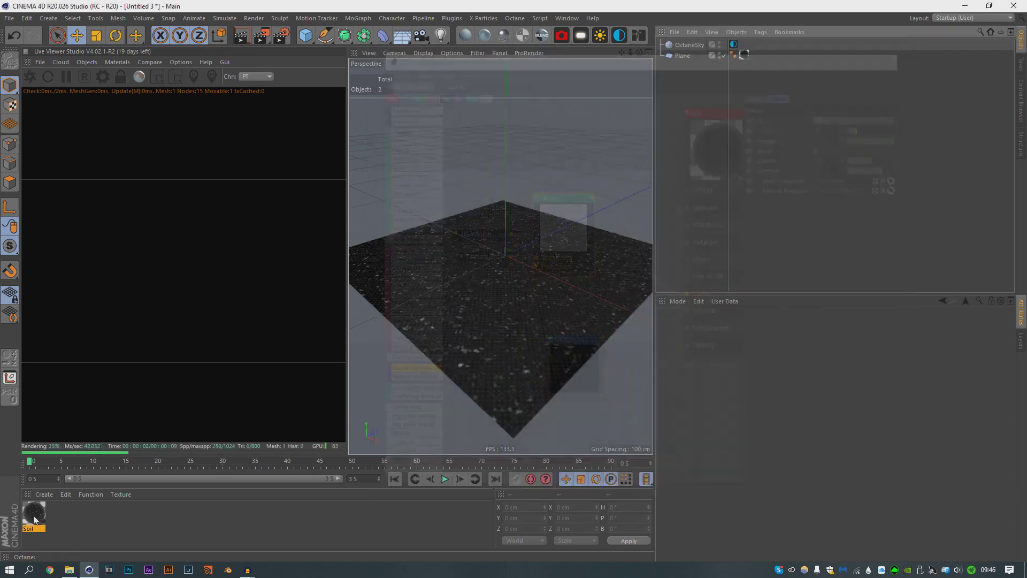
click(577, 40)
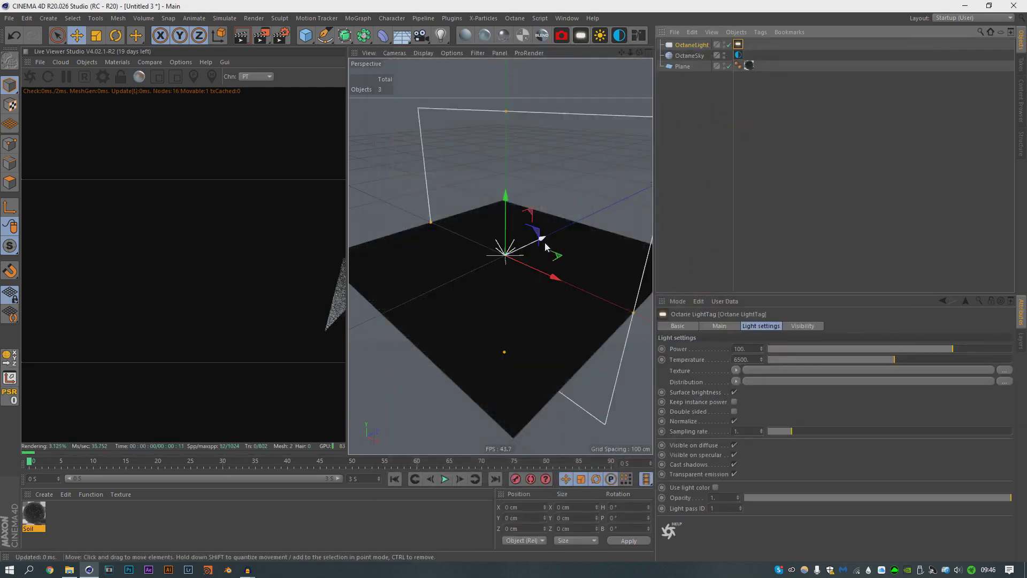
drag(513, 250, 493, 232)
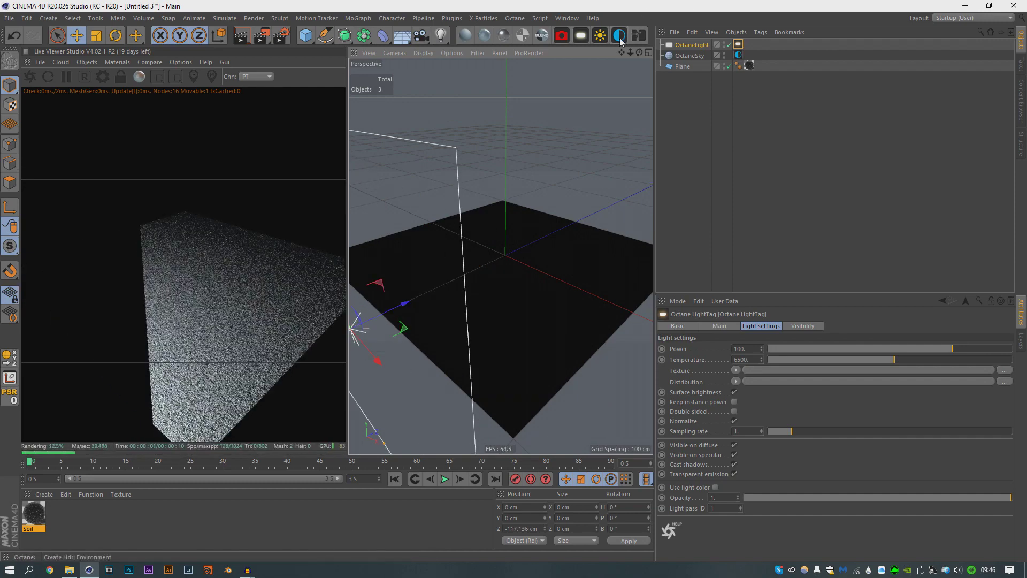
Lock the Live Viewer's resolution and set the second viewport to a perspective view of the plane and light.
click(121, 77)
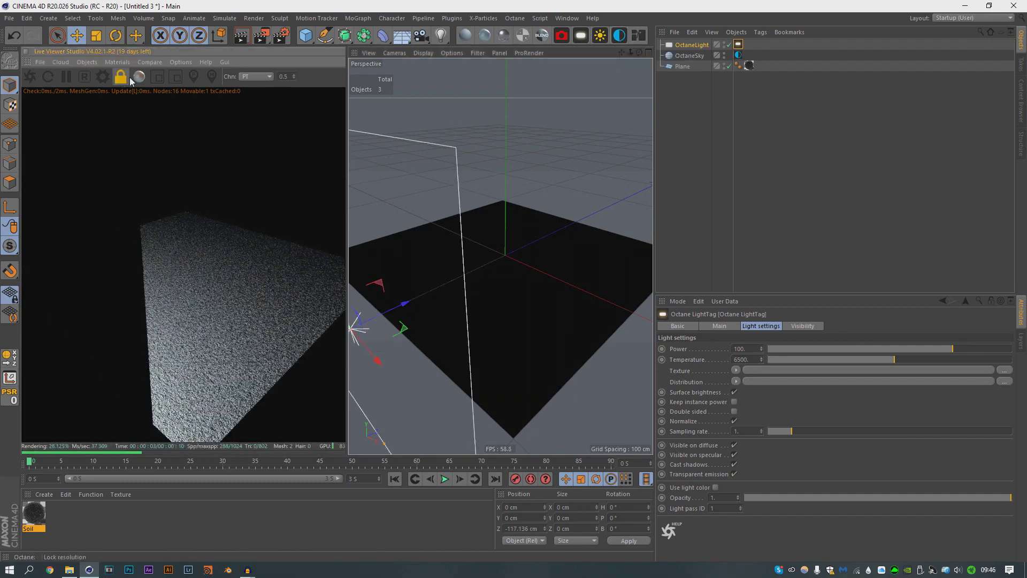
key(F2)
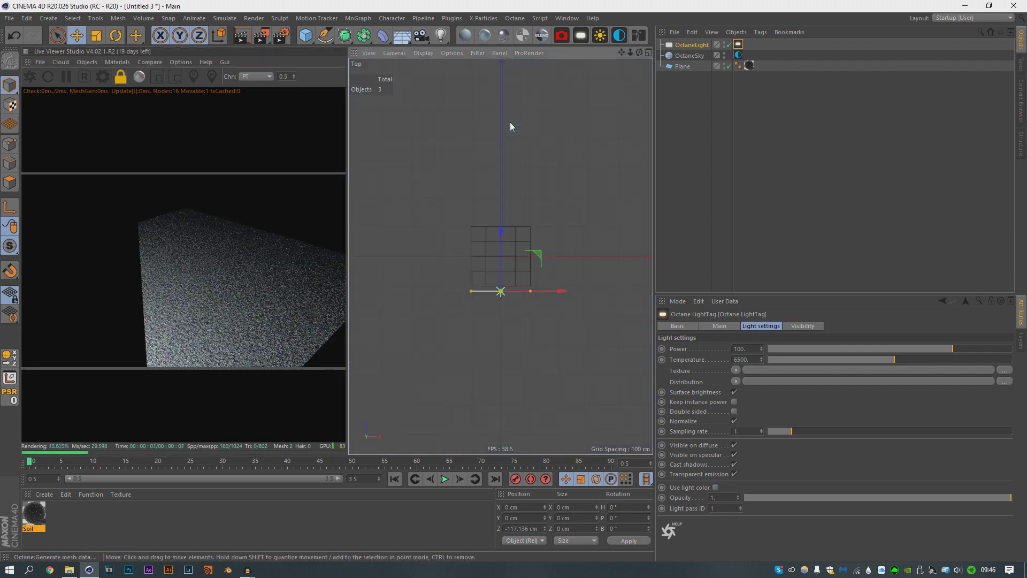
click(394, 53)
click(409, 119)
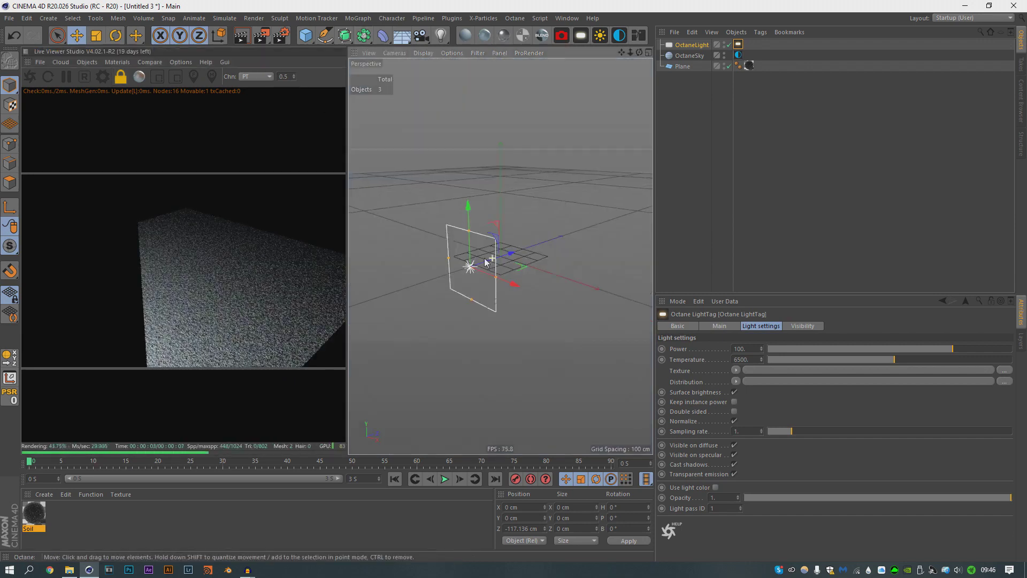
alt+drag(485, 262, 428, 244)
Assign a Falloffmap to the light's distribution and set its power to 1000.
click(736, 370)
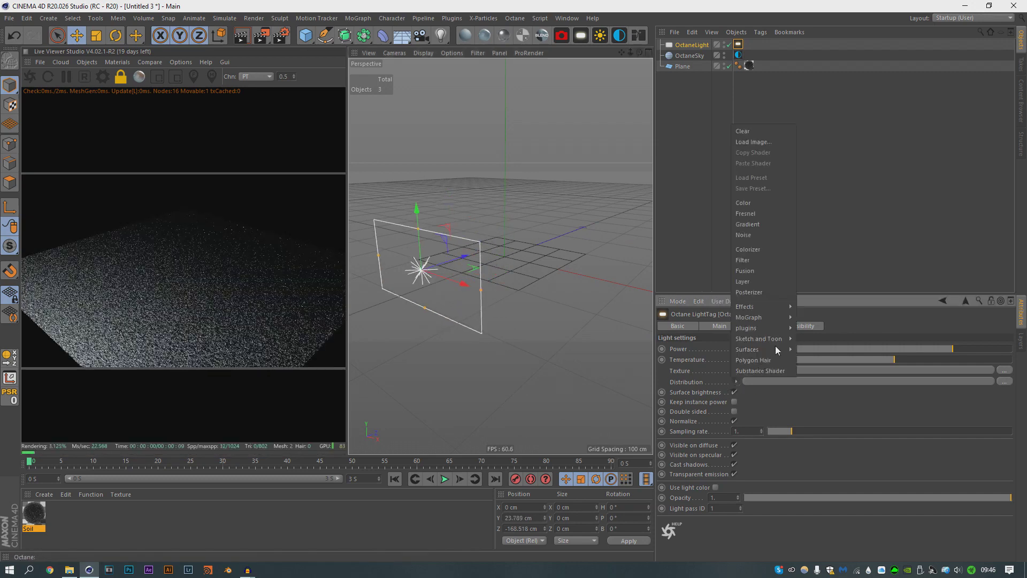
mouse_move(749, 328)
click(868, 236)
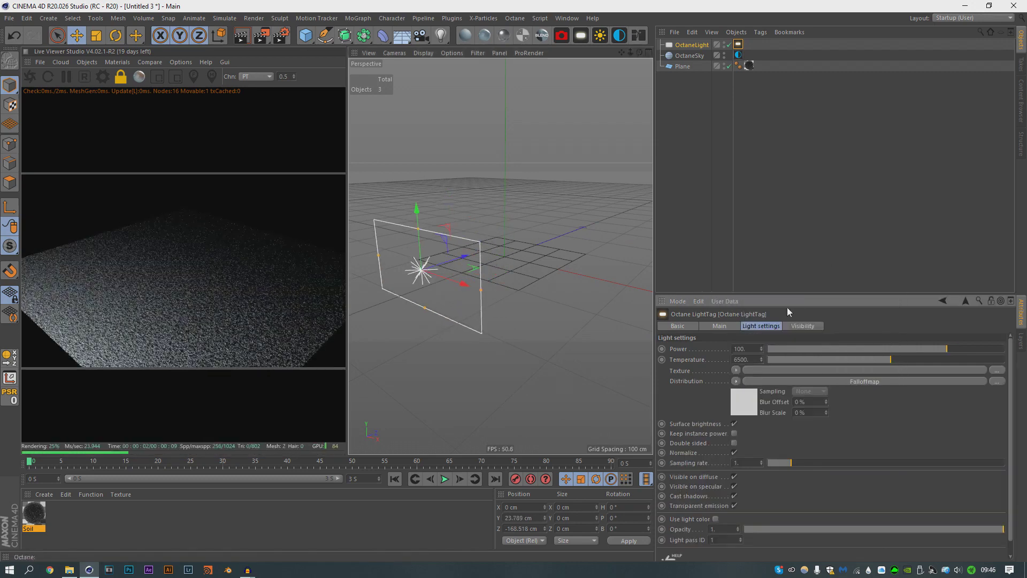
text(0)
key(Return)
Position the light at about 37 cm in Y and -134 cm in Z, at the edge of the plane.
mouse_move(513, 259)
alt+mouse_down()
mouse_move(390, 259)
mouse_move(643, 258)
mouse_move(529, 264)
alt+mouse_up()
scroll(529, 264, up, 2)
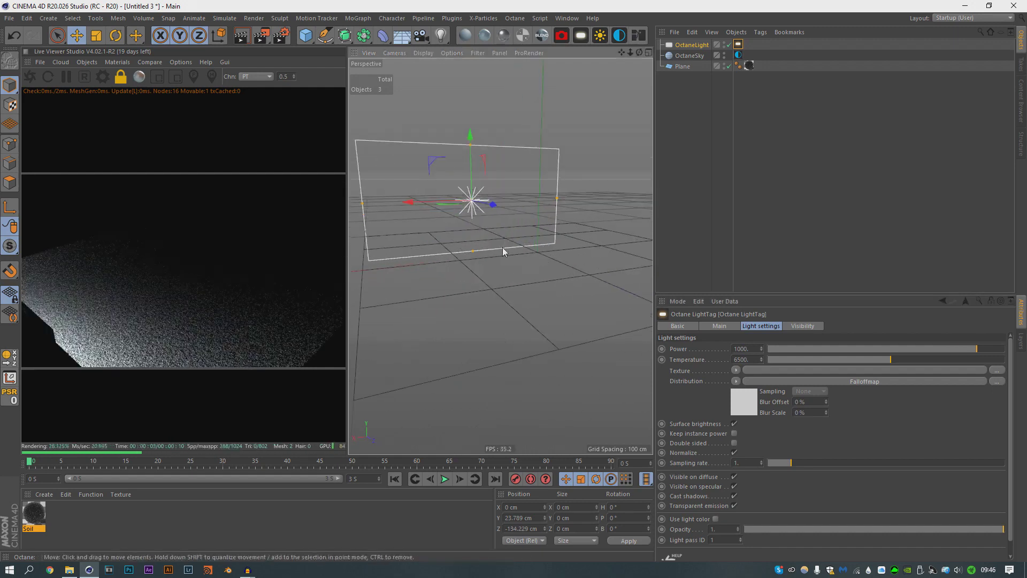
alt+middle_drag(502, 248, 555, 270)
drag(600, 219, 592, 215)
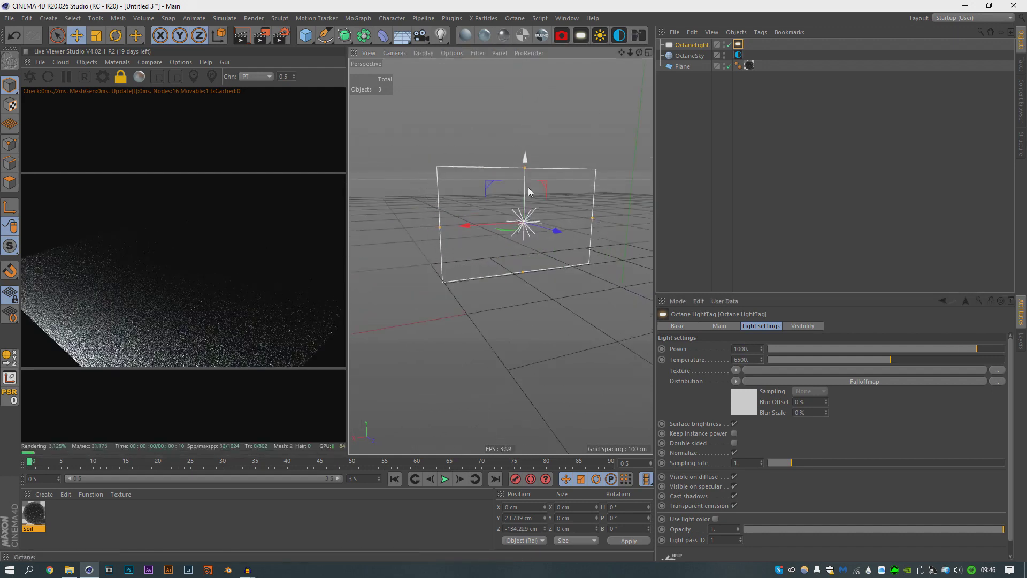
drag(528, 188, 526, 172)
alt+drag(553, 262, 457, 242)
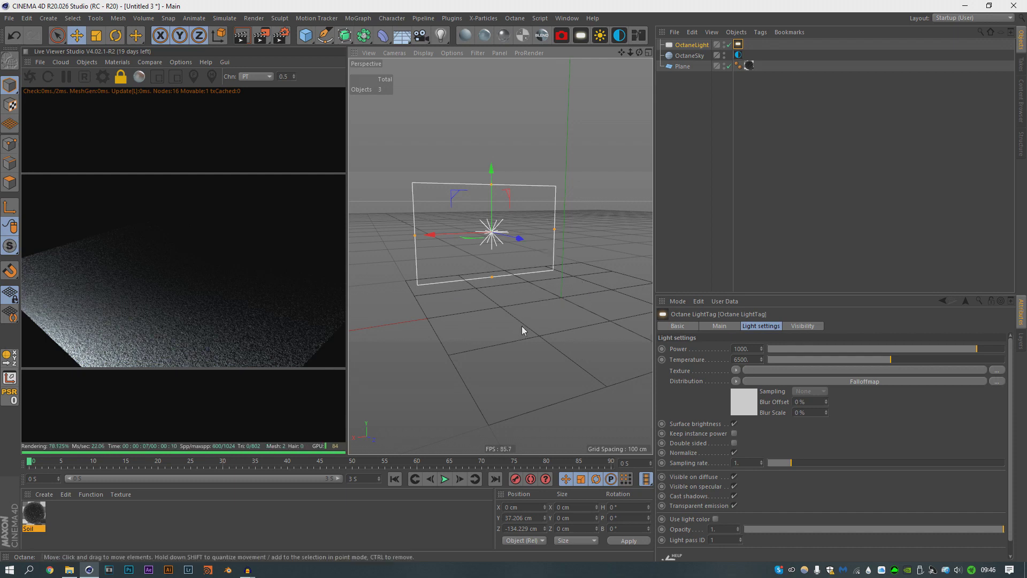
Duplicate the light to the opposite side of the plane and turn the copy to a heading of -180°.
alt+drag(567, 340, 497, 320)
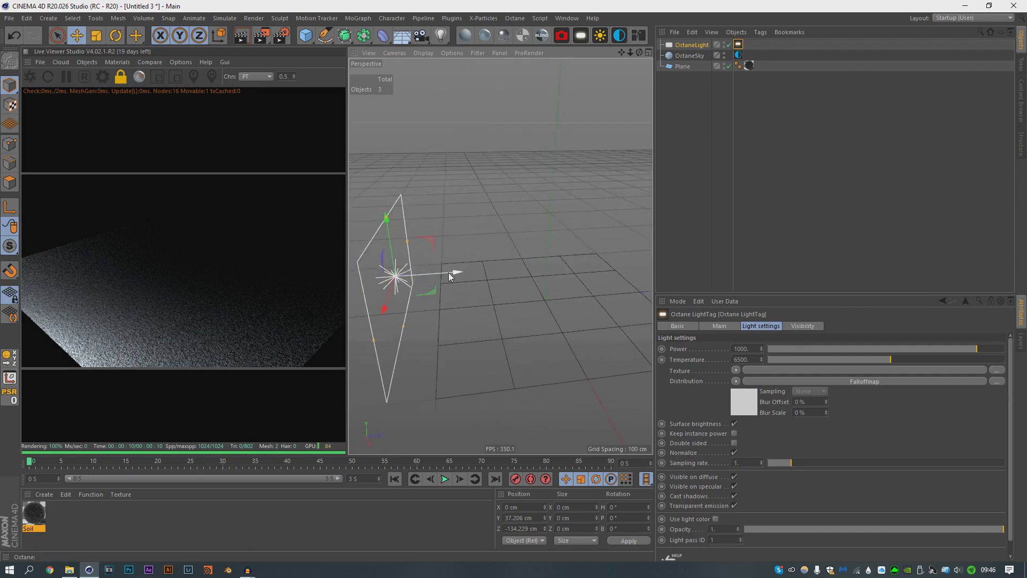
ctrl+drag(448, 272, 651, 259)
alt+drag(482, 279, 446, 296)
key(r)
drag(599, 278, 571, 281)
Raise the duplicated light to about 48 cm in Y and tilt it down to a pitch of about -18°.
key(e)
drag(523, 225, 523, 216)
key(r)
drag(493, 251, 497, 235)
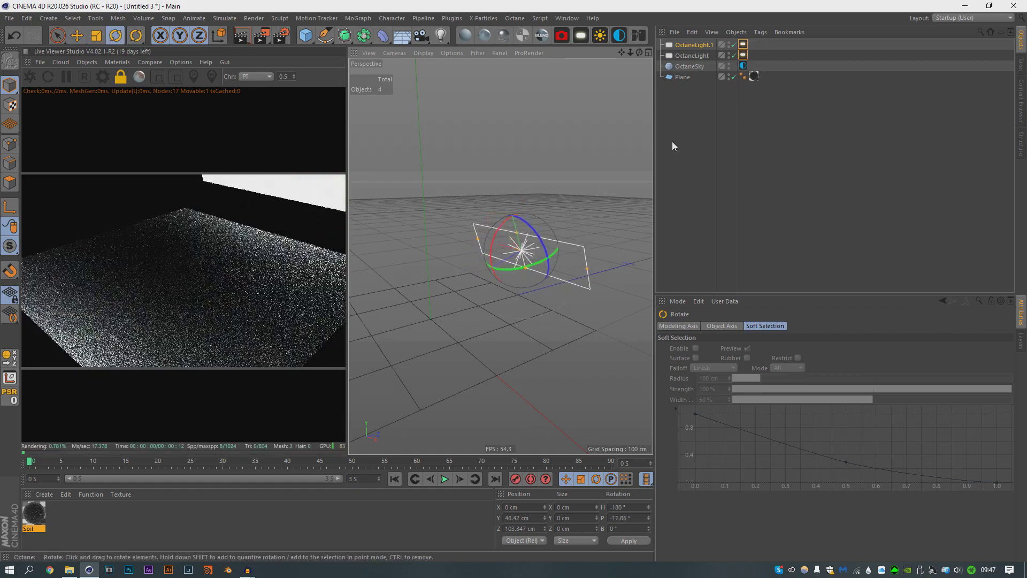
Lower the maximum value of the duplicated light's Falloffmap to about 0.23.
click(744, 45)
click(805, 339)
drag(864, 370, 817, 373)
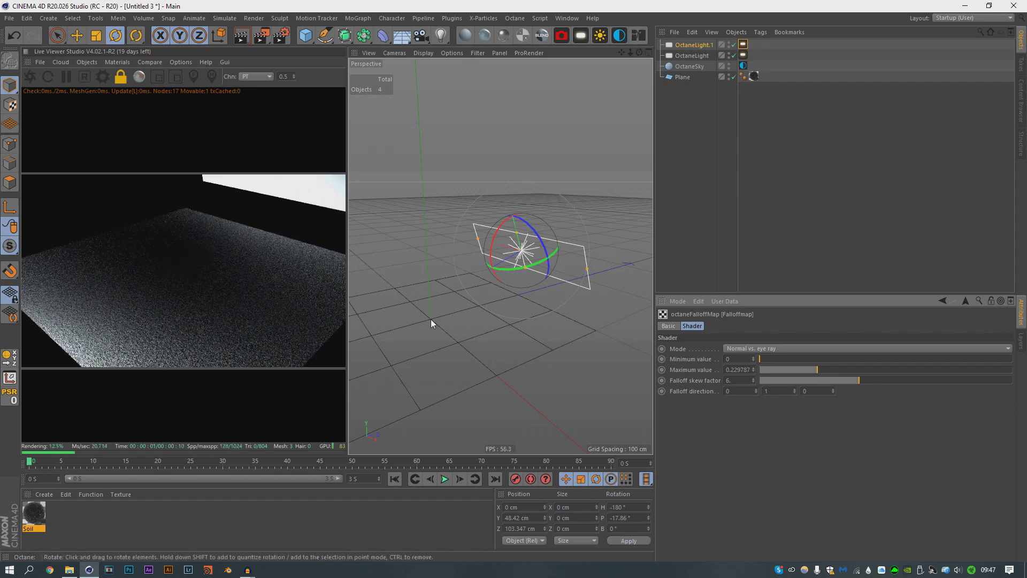
Add a third Octane area light, rotate it to a pitch of -90° and raise it to about 130 cm above the plane.
alt+drag(431, 319, 553, 65)
click(581, 35)
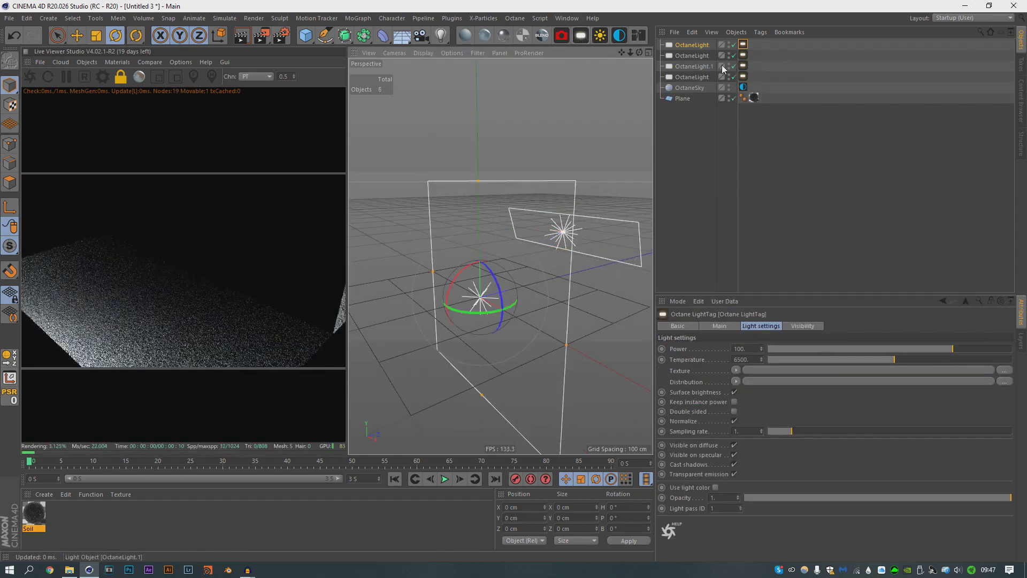
shift+drag(474, 261, 531, 261)
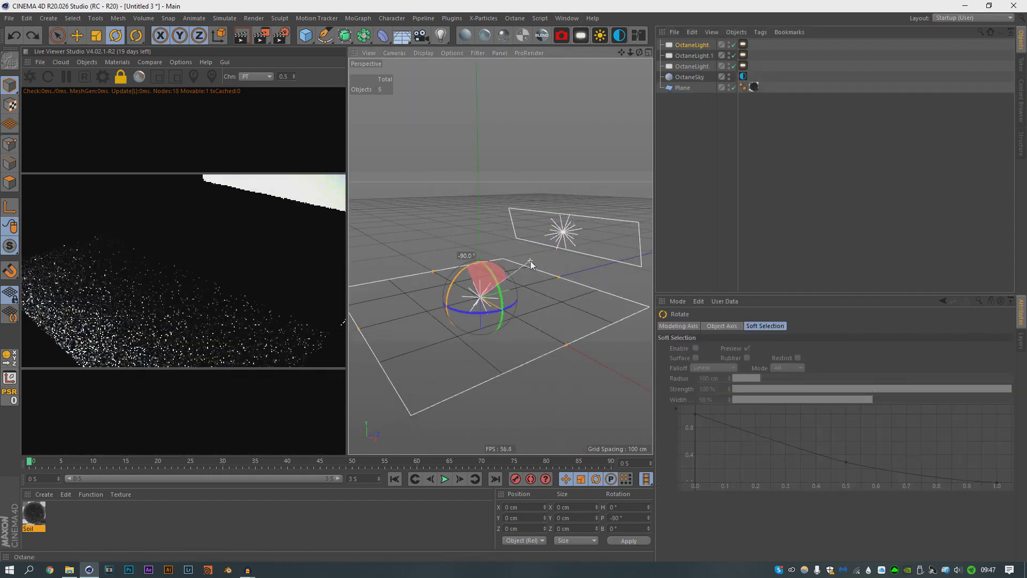
key(e)
drag(477, 333, 484, 179)
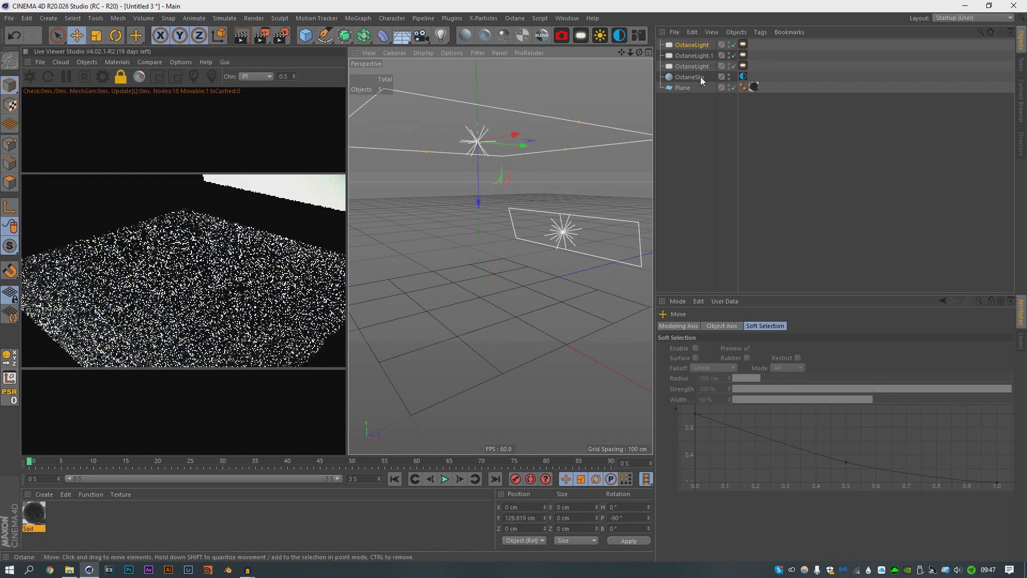
Change the overhead light's area shape to a disc.
click(689, 46)
click(776, 412)
click(765, 403)
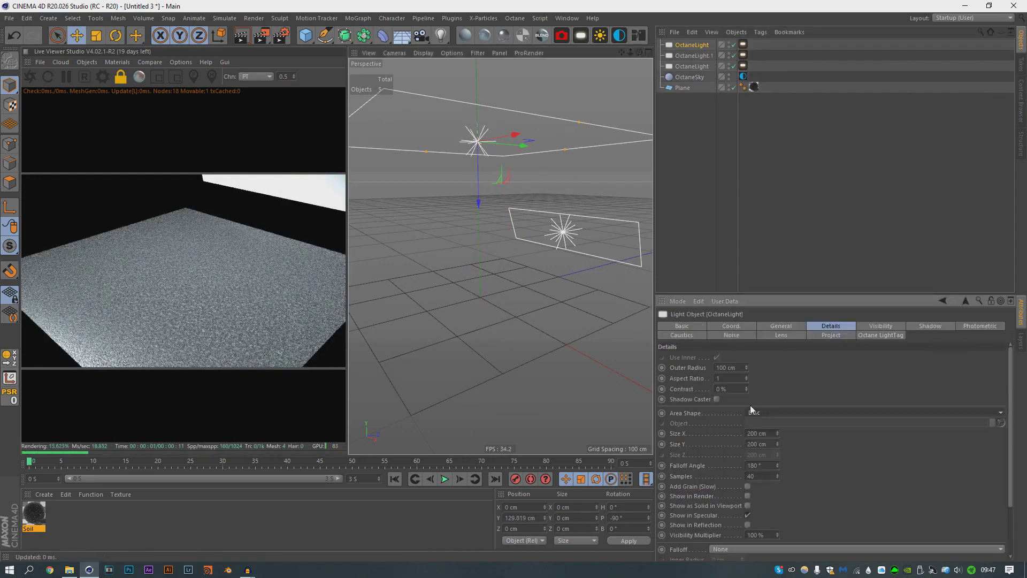
Give the overhead light a Falloffmap distribution with a power of 1000, and move it higher above the plane.
click(743, 45)
click(739, 370)
mouse_move(760, 328)
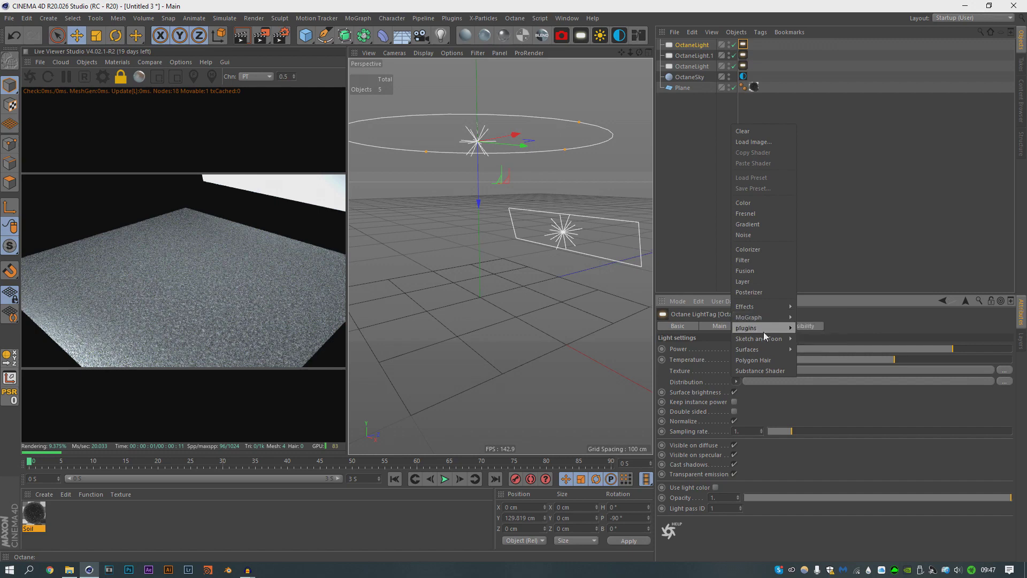
mouse_move(822, 328)
click(855, 224)
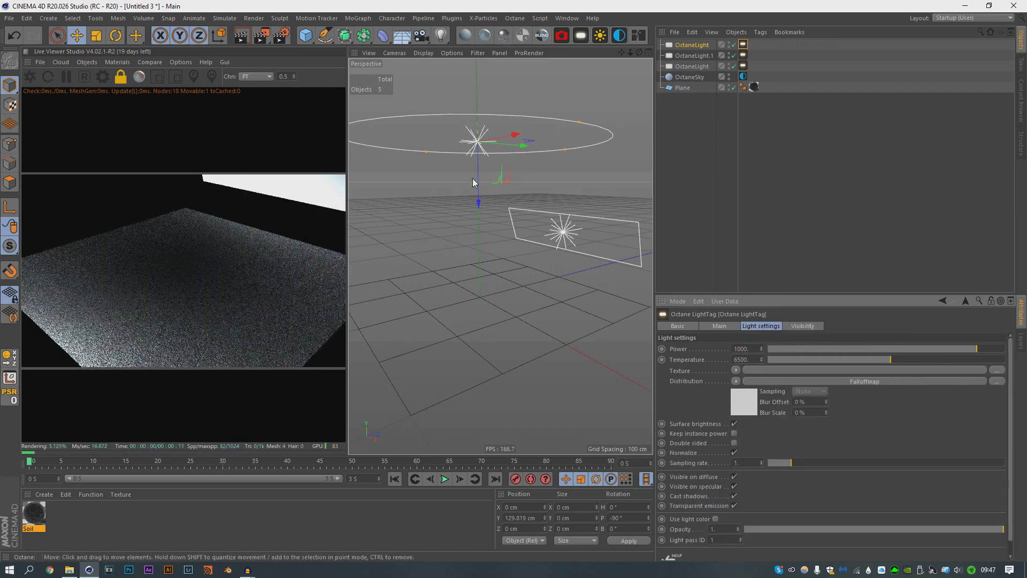
drag(486, 183, 486, 143)
click(692, 149)
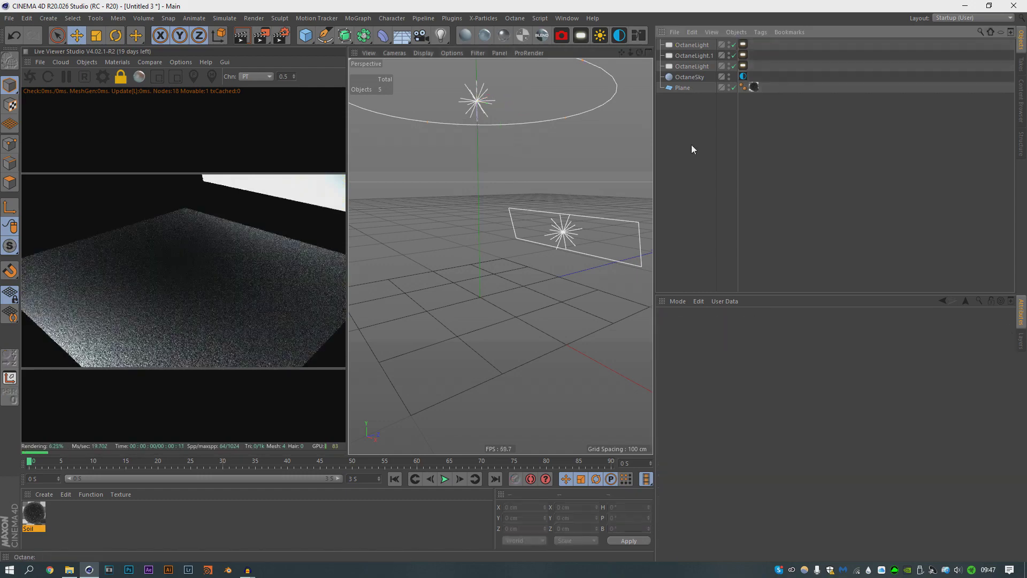
Add an Octane camera with a Portrait (80 mm) focal length and frame a low close-up of the soil plane.
click(550, 35)
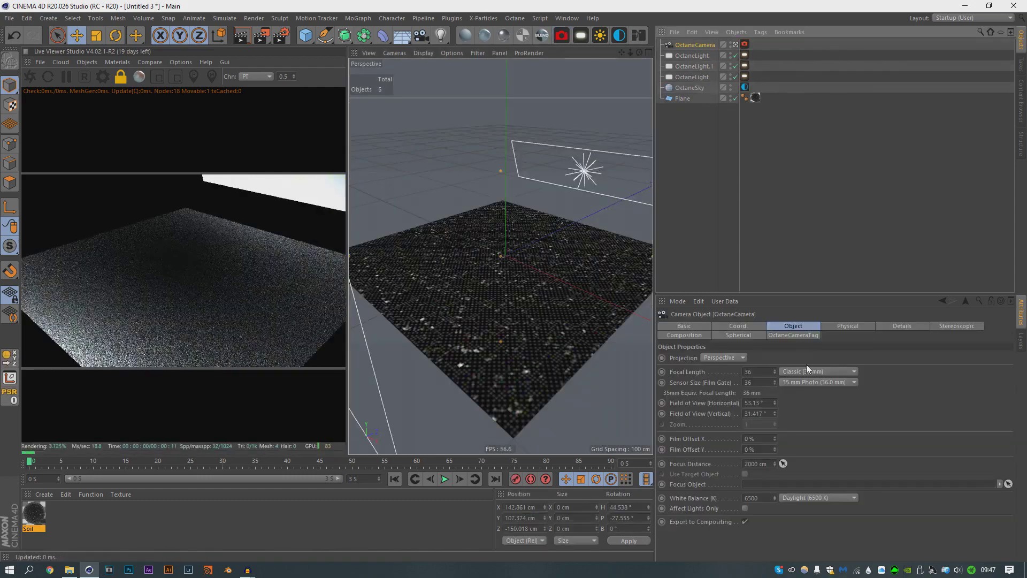
click(806, 369)
click(804, 434)
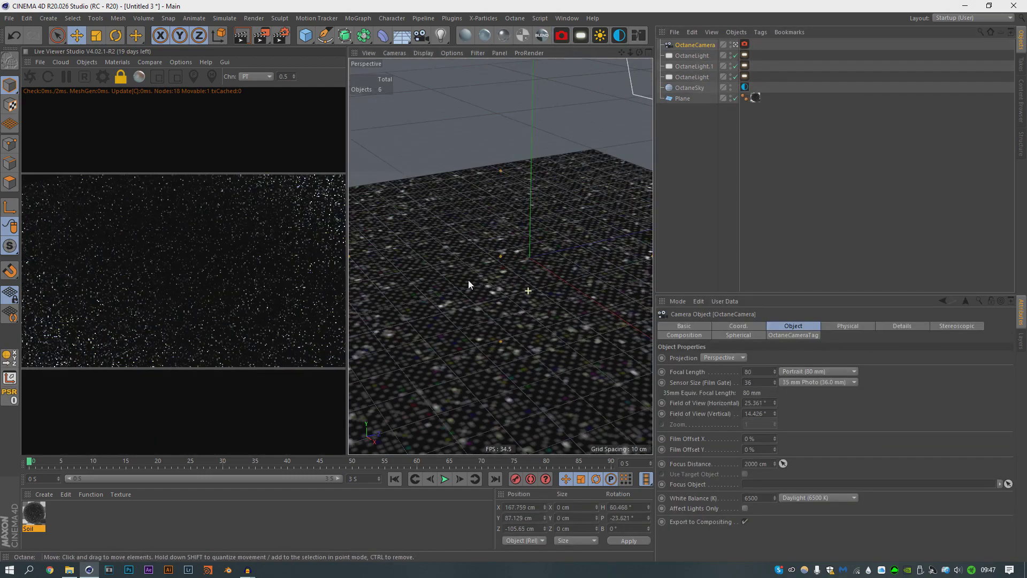
alt+drag(468, 280, 544, 284)
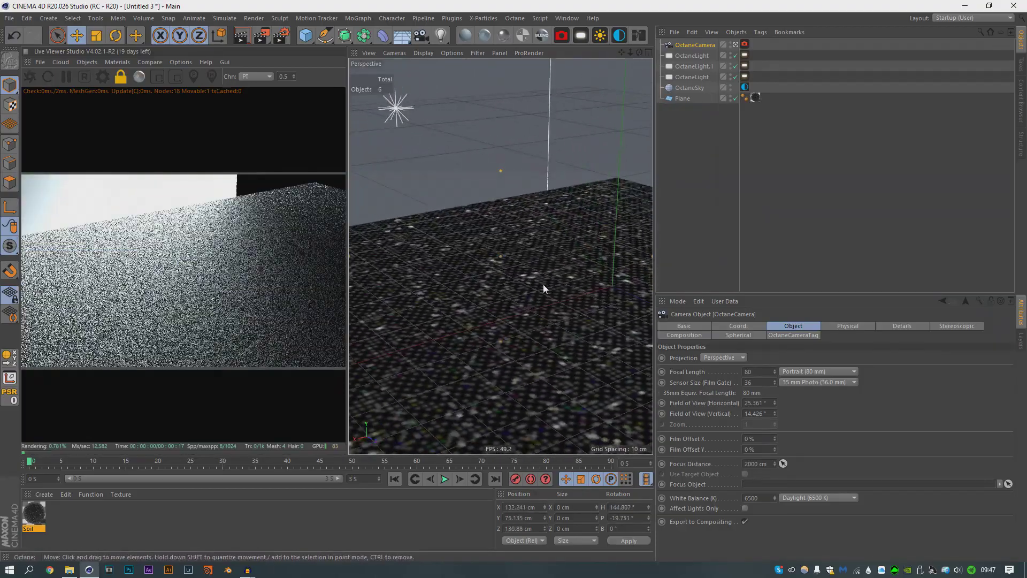
mouse_move(544, 285)
alt+middle_down()
mouse_move(525, 240)
mouse_move(543, 227)
mouse_move(534, 267)
alt+middle_up()
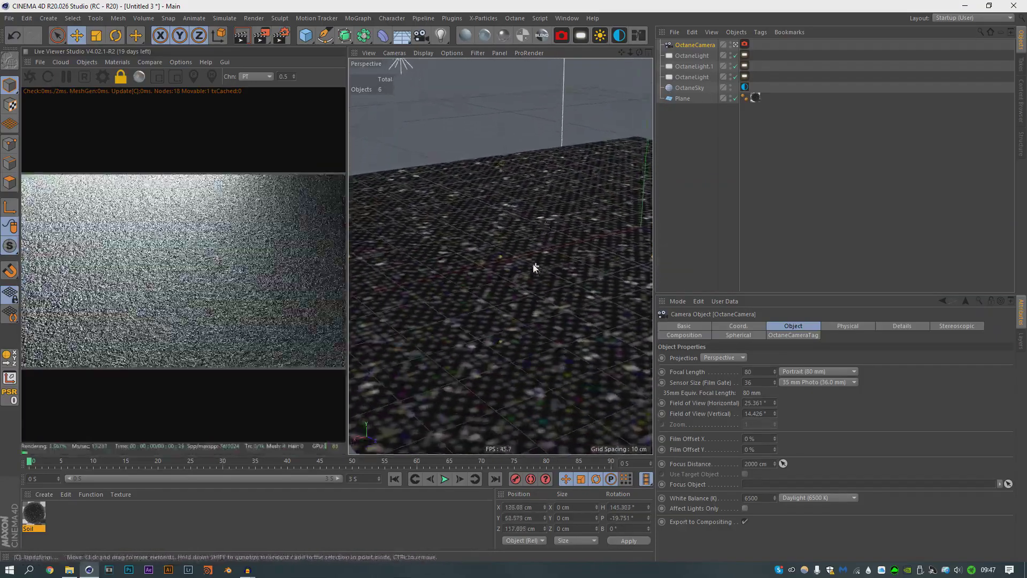
alt+drag(534, 267, 480, 231)
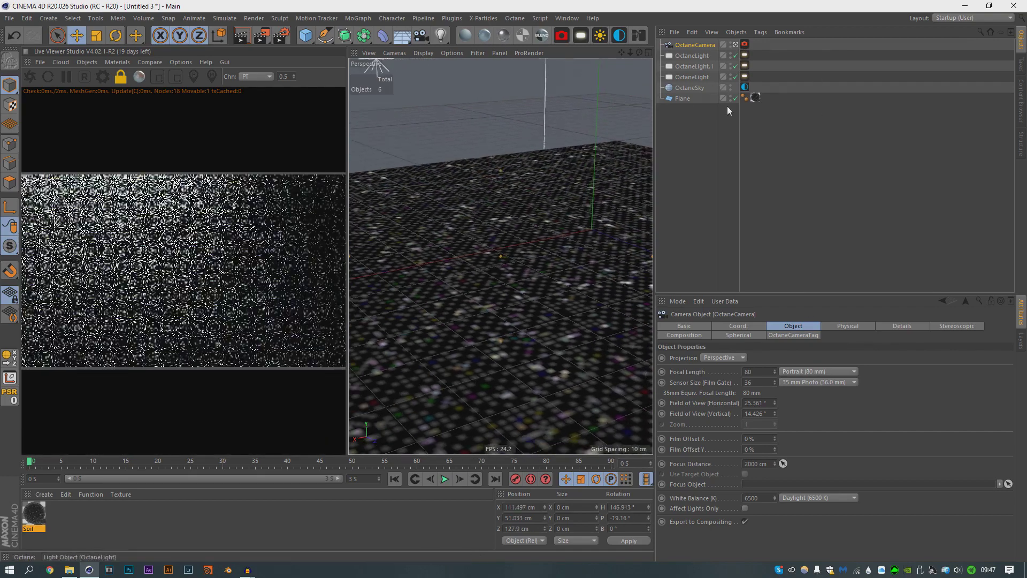
Open the visibility settings of all three area light tags together.
drag(751, 50, 748, 81)
click(801, 326)
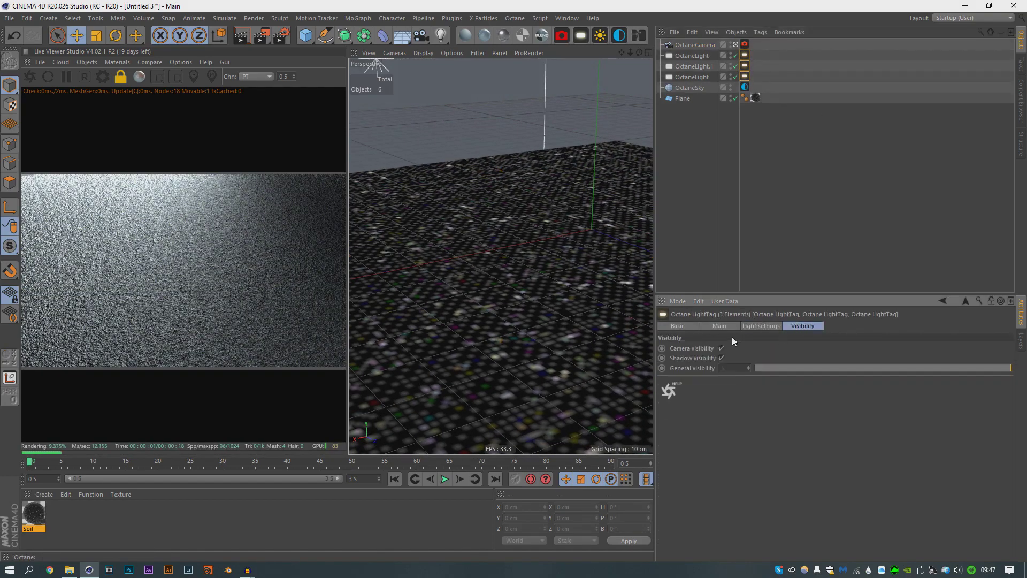
click(883, 144)
Reframe the Octane camera to a slightly higher view of the soil plane, at a pitch of about -22°.
click(690, 44)
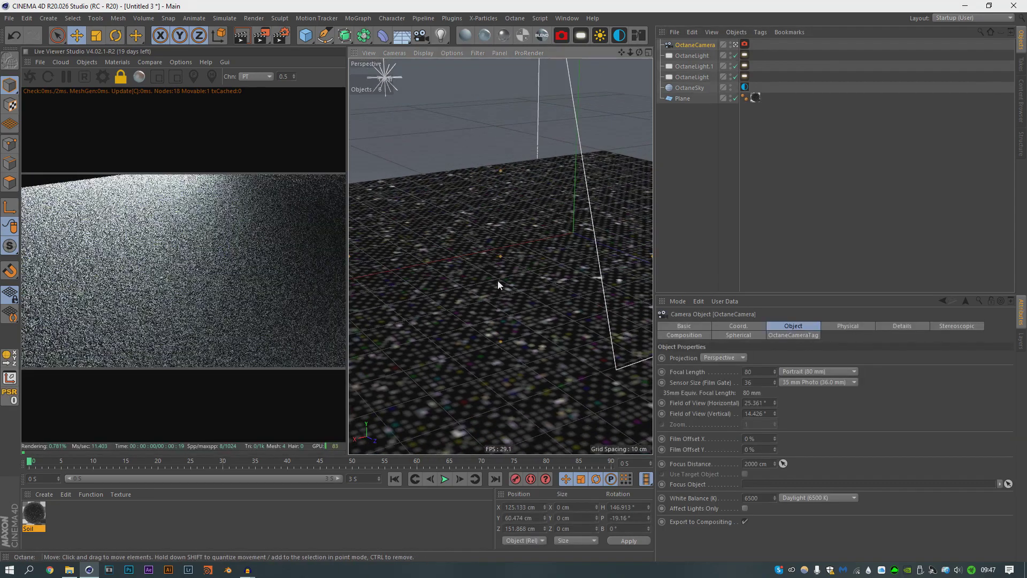
alt+drag(498, 285, 564, 227)
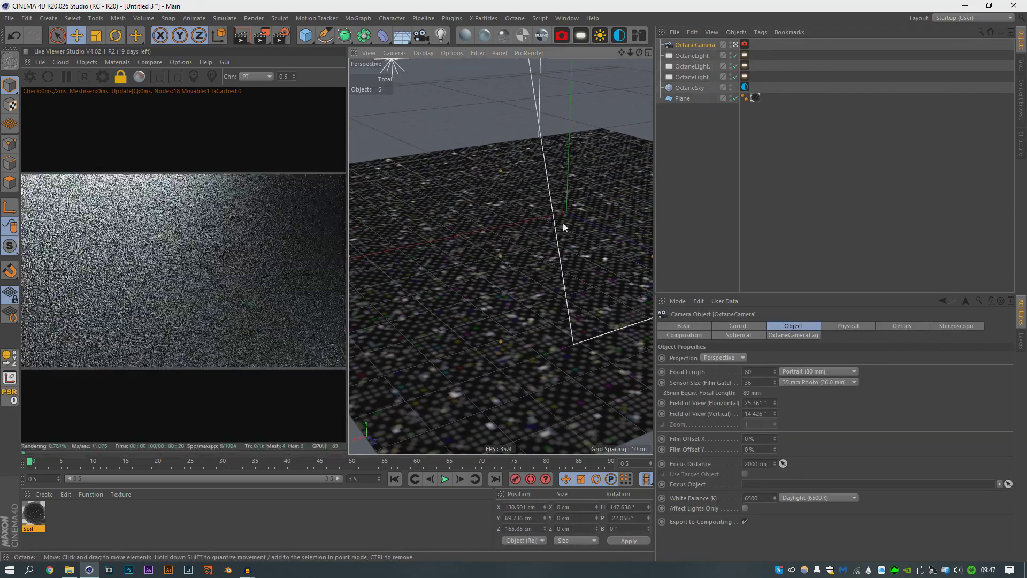
Add a Cinema 4D Noise and a Displacement node to the Soil graph, wiring the noise through Displacement into the material's displacement input.
click(639, 35)
drag(482, 128, 618, 69)
scroll(357, 423, down, 5)
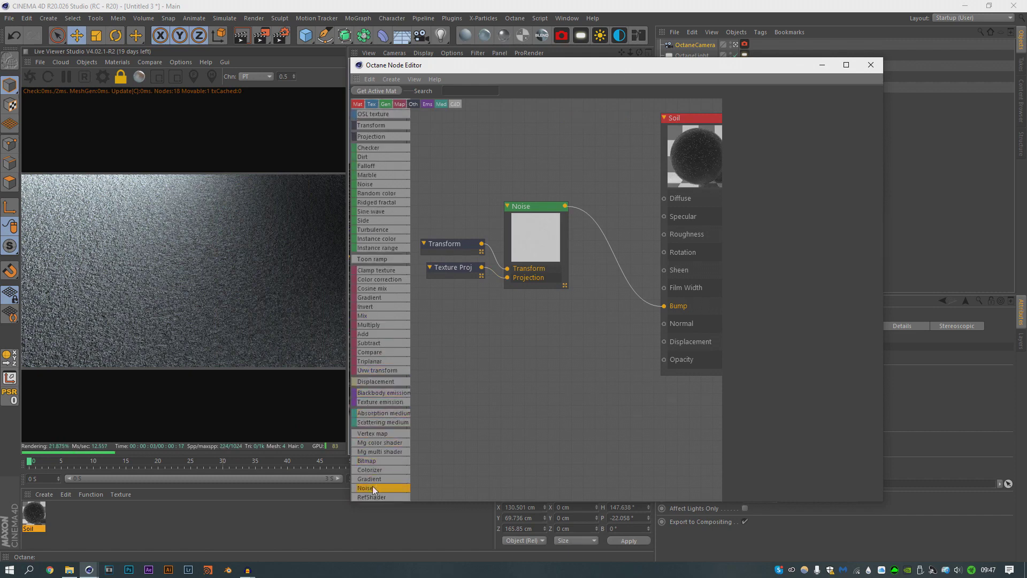
drag(372, 487, 466, 396)
drag(375, 382, 558, 341)
drag(509, 410, 487, 364)
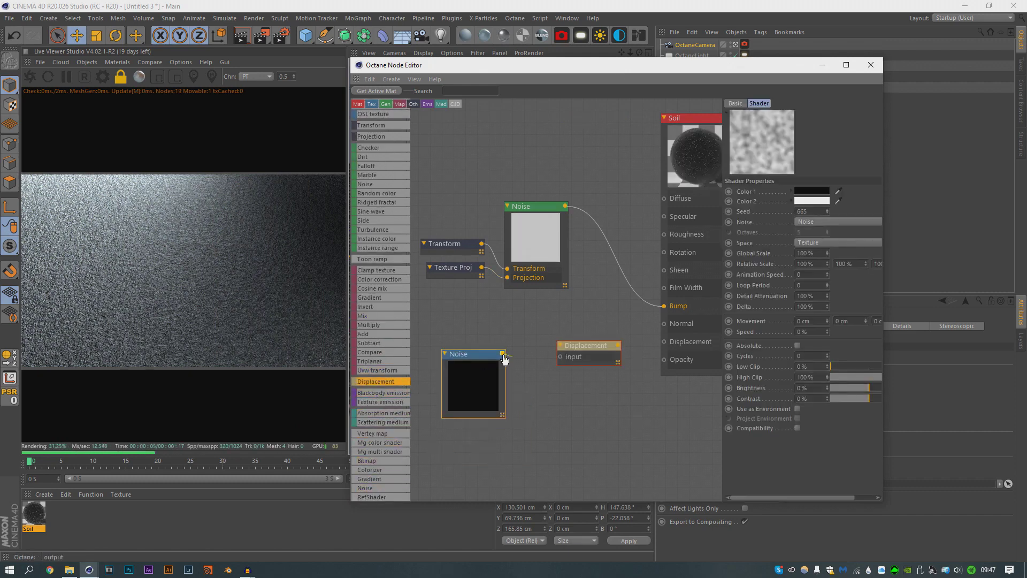
drag(618, 345, 664, 341)
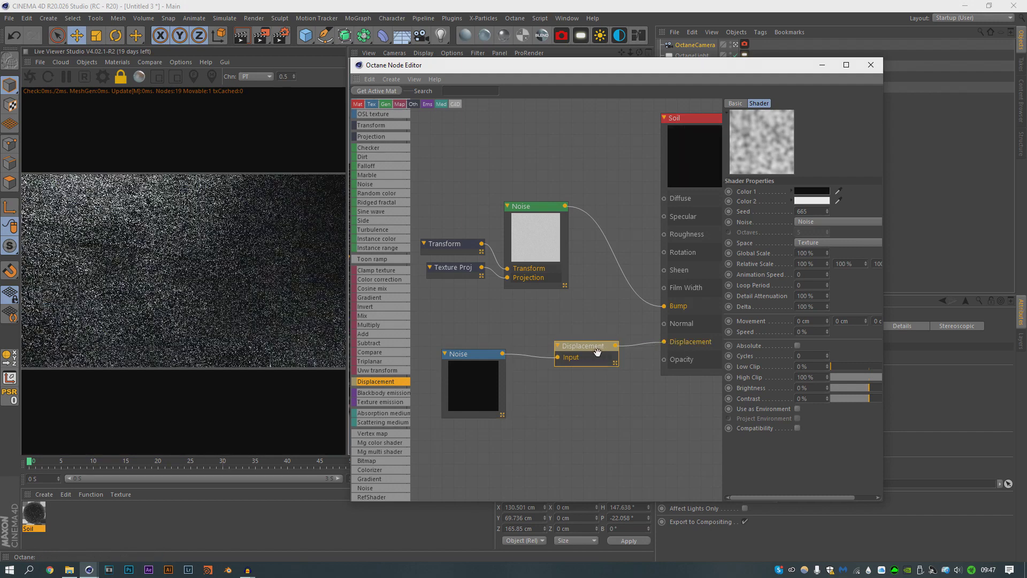
drag(586, 345, 575, 345)
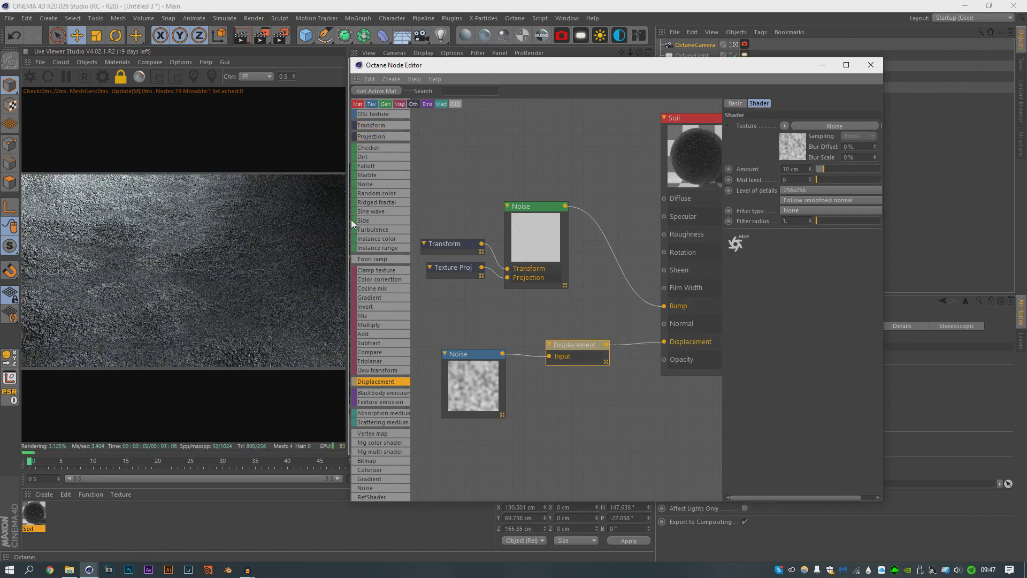
Set the Displacement node's level of detail to 2048x2048.
drag(351, 219, 368, 221)
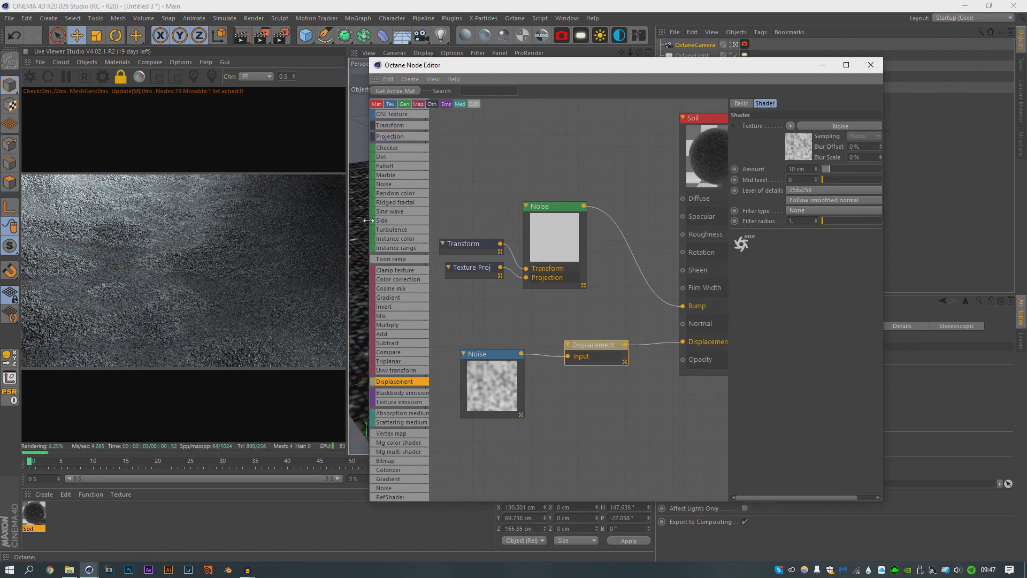
click(496, 372)
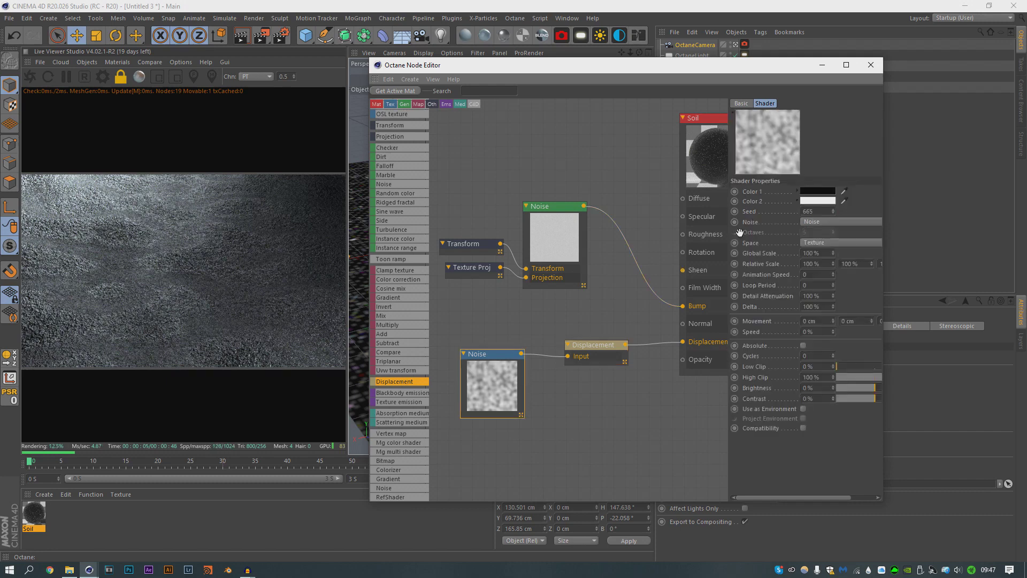
click(592, 356)
click(804, 233)
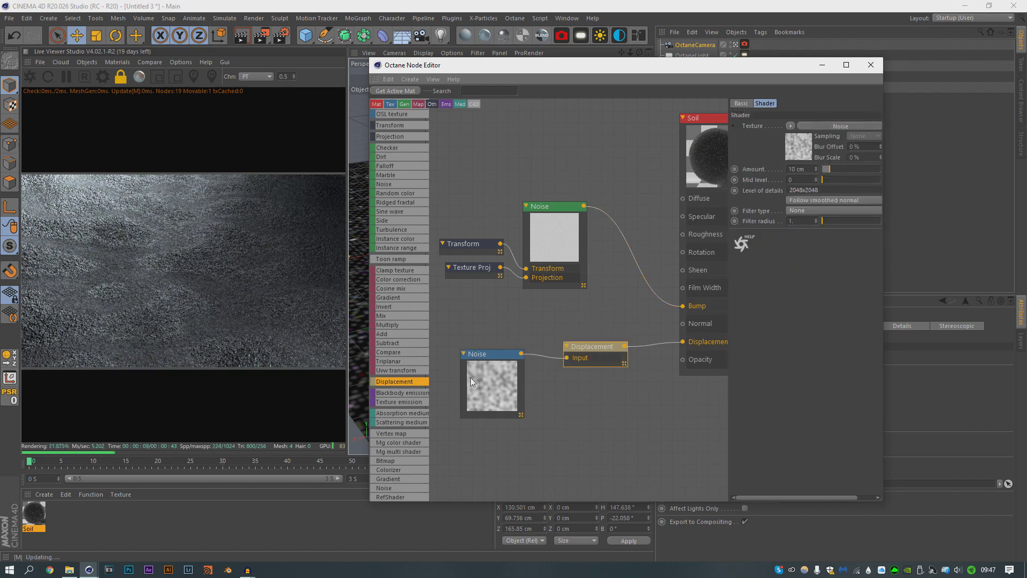
Change the displacement noise type to Turbulence and set its octaves to 14.
click(489, 381)
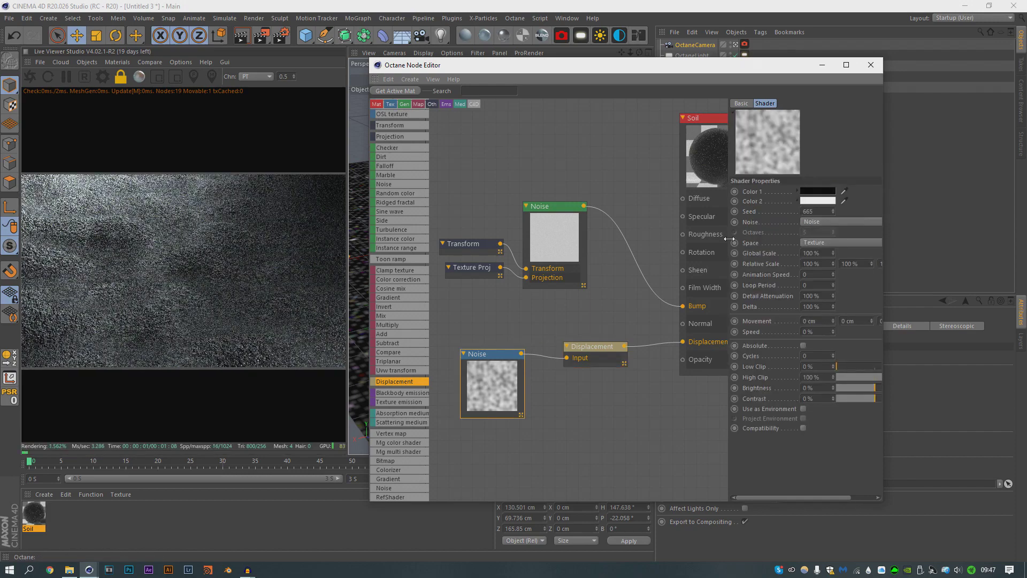
drag(729, 242, 638, 245)
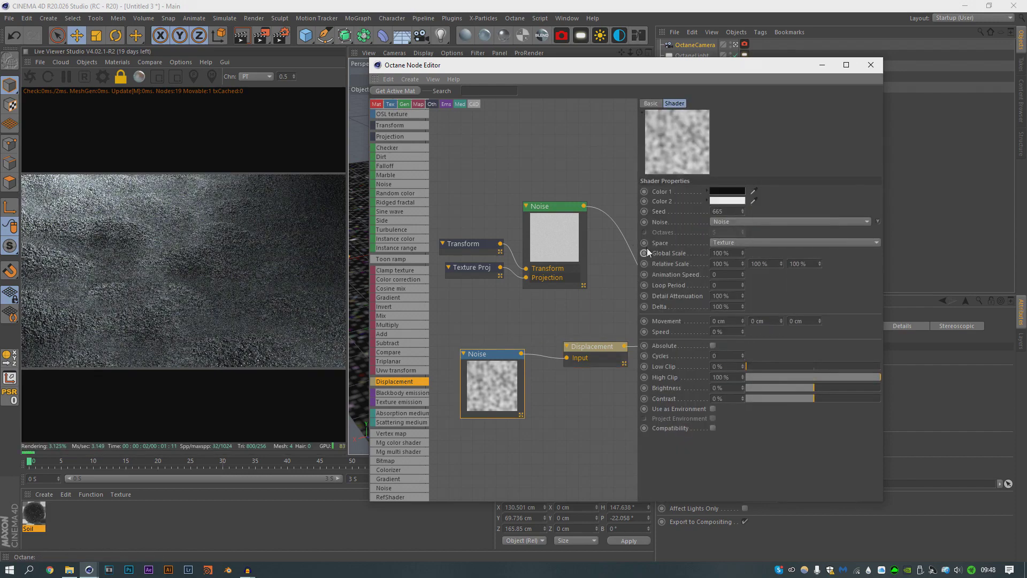
click(741, 222)
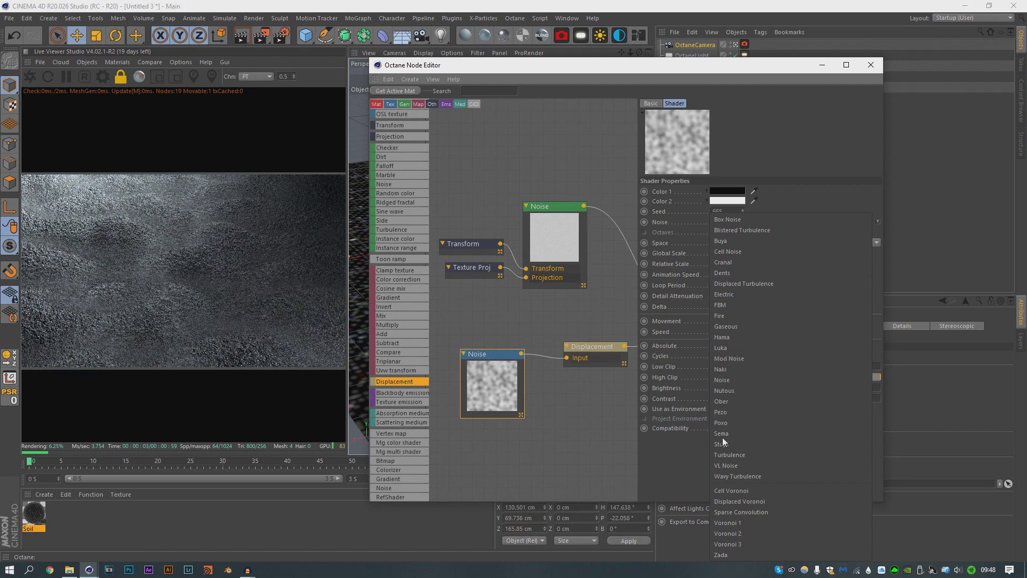
click(730, 453)
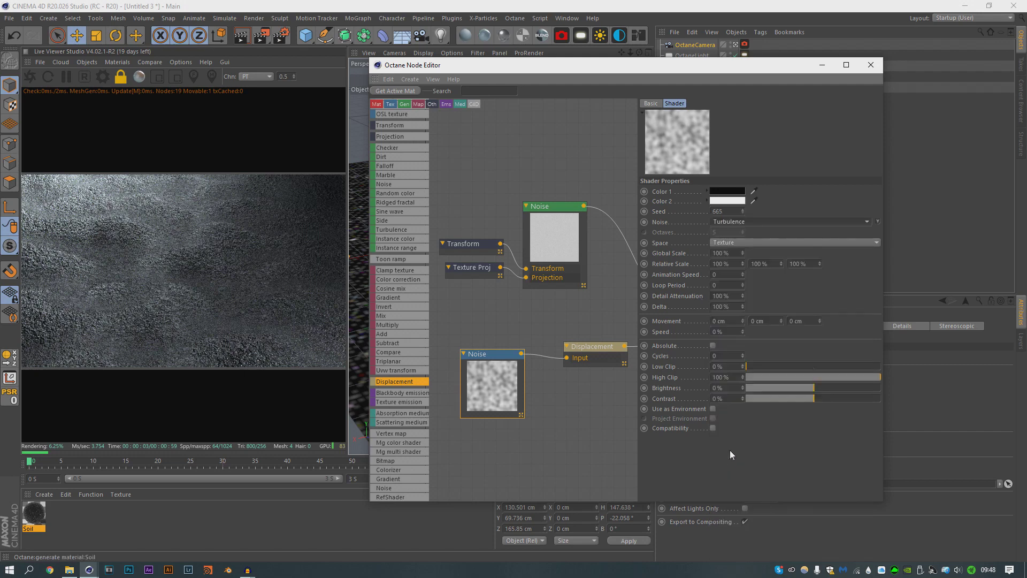
click(724, 232)
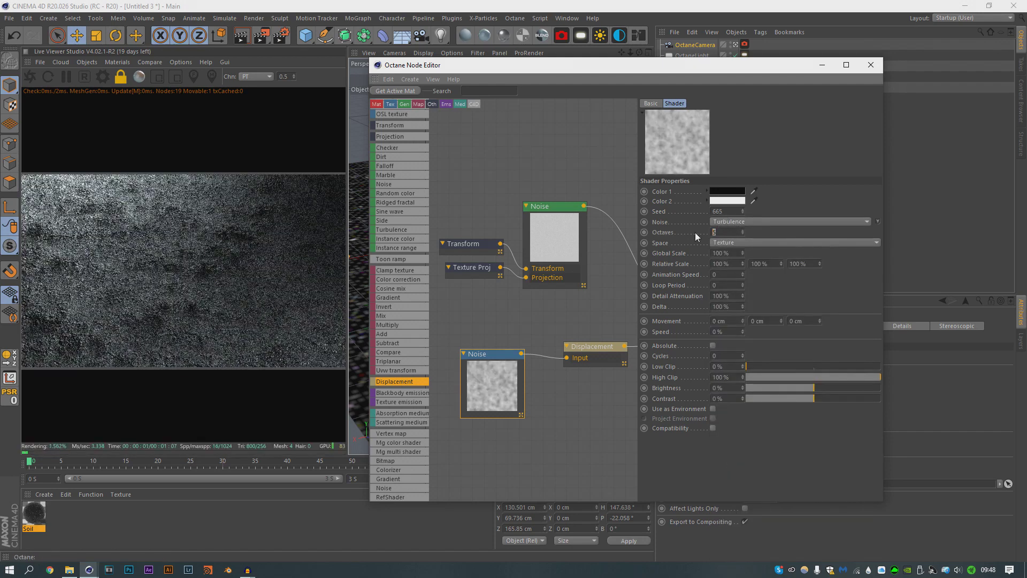
text(14)
key(Return)
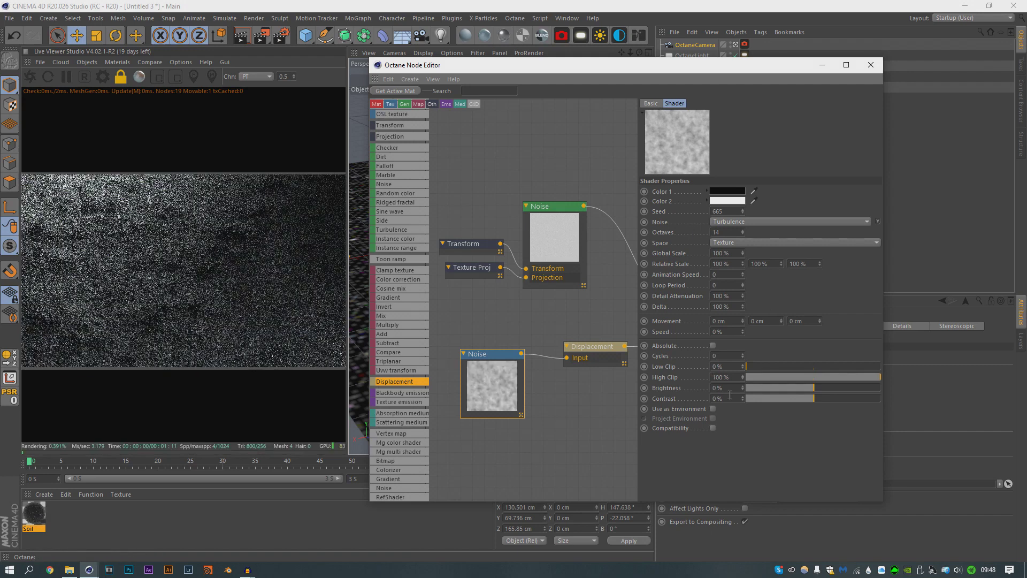
Set the displacement noise's low clip to 43%.
double_click(720, 368)
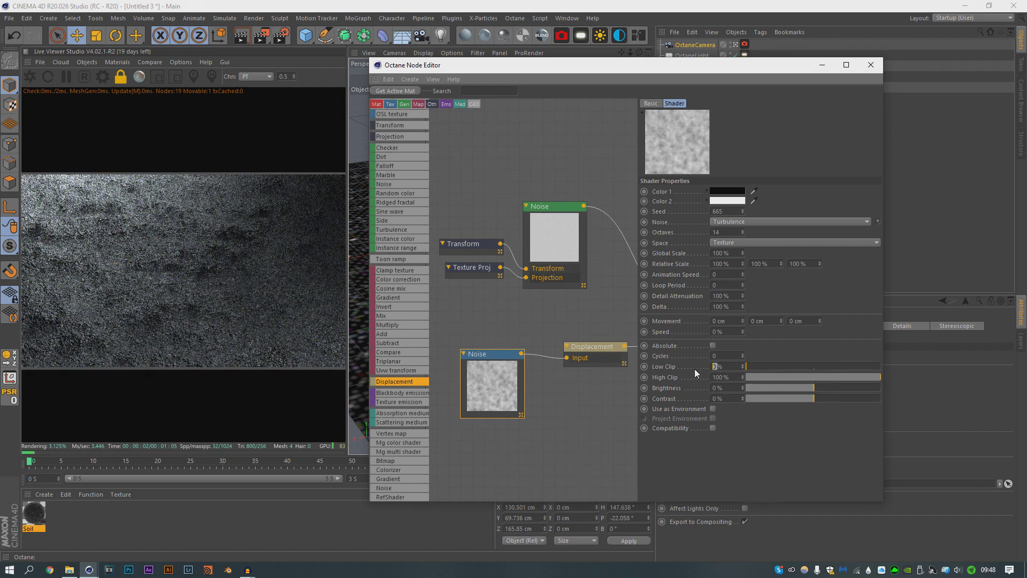
text(43)
key(Return)
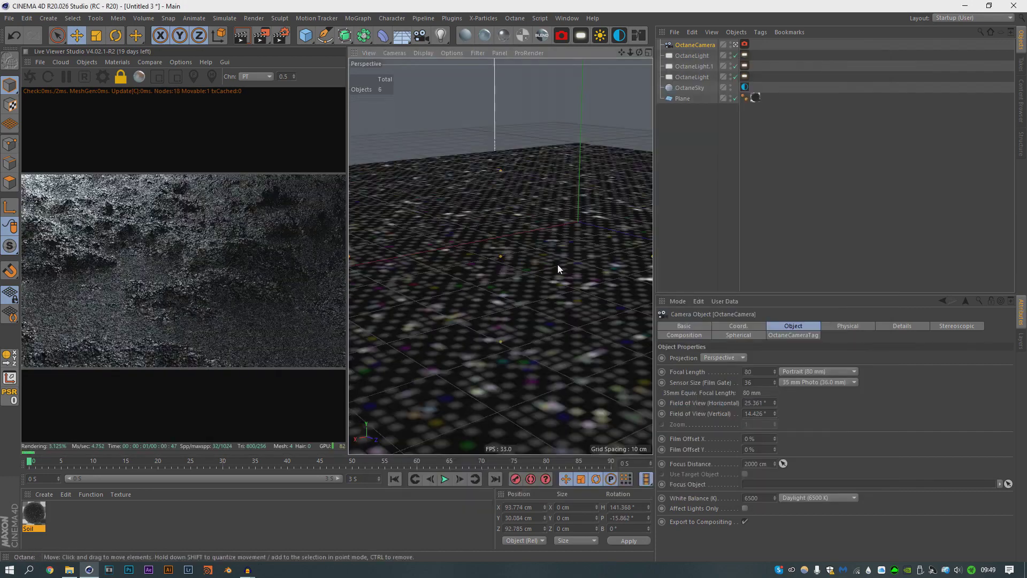
Enable the Octane camera's imager with the custom LUT GSG_LUT_Sample_Analog 4.cube, exposure about 0.73 and gamma about 0.72.
click(823, 326)
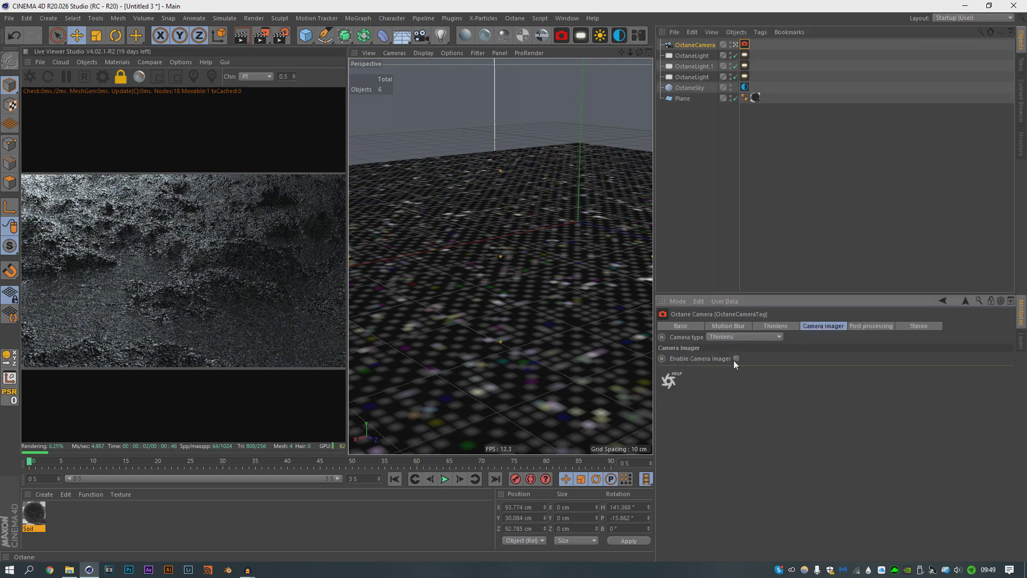
mouse_move(872, 435)
mouse_down()
mouse_move(840, 432)
mouse_move(854, 433)
mouse_up()
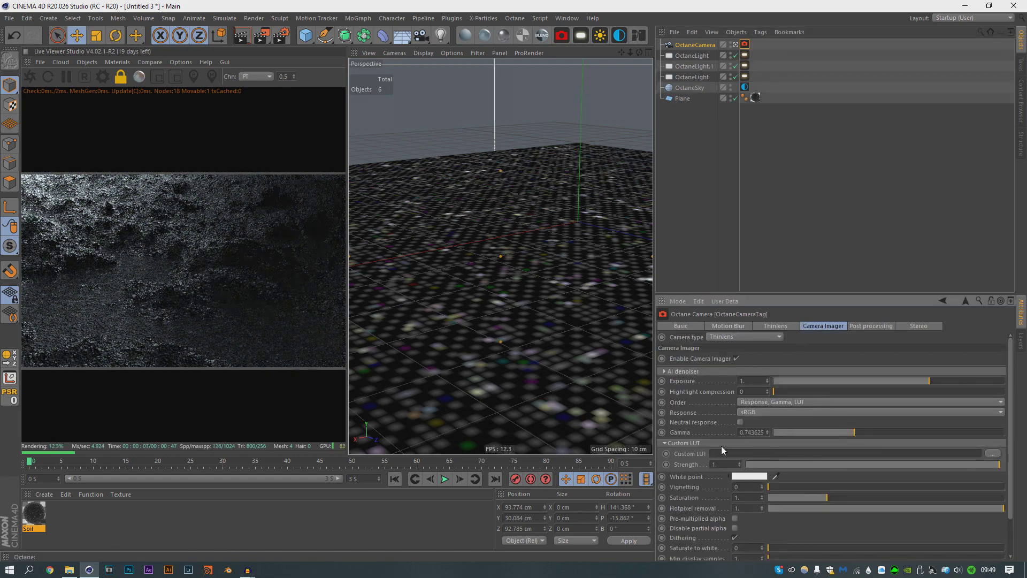
click(993, 453)
click(174, 131)
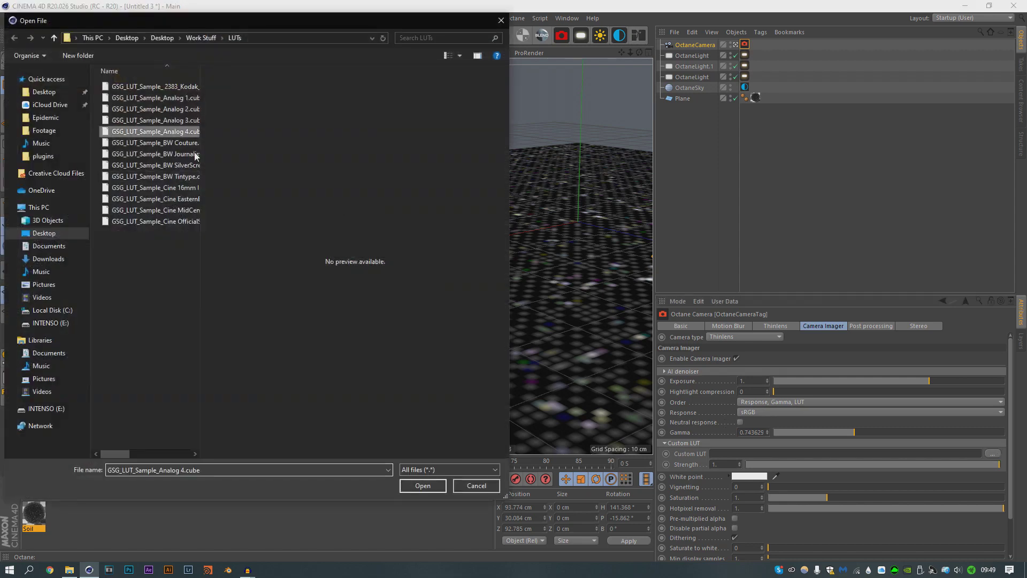
click(438, 485)
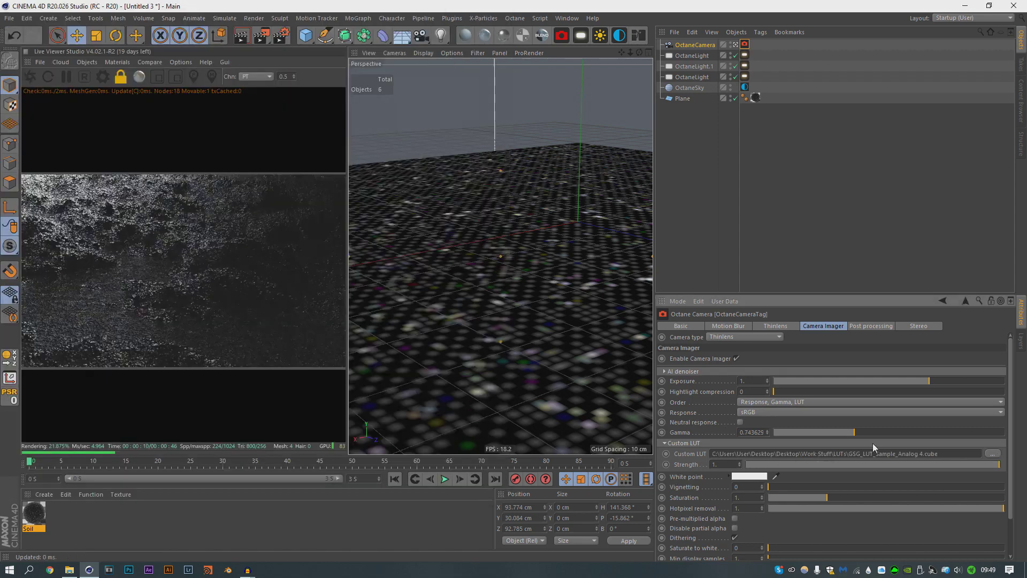
drag(849, 432, 860, 441)
drag(924, 383, 925, 383)
Open the Soil material's node graph in an enlarged editor and show the bump noise's settings.
click(639, 35)
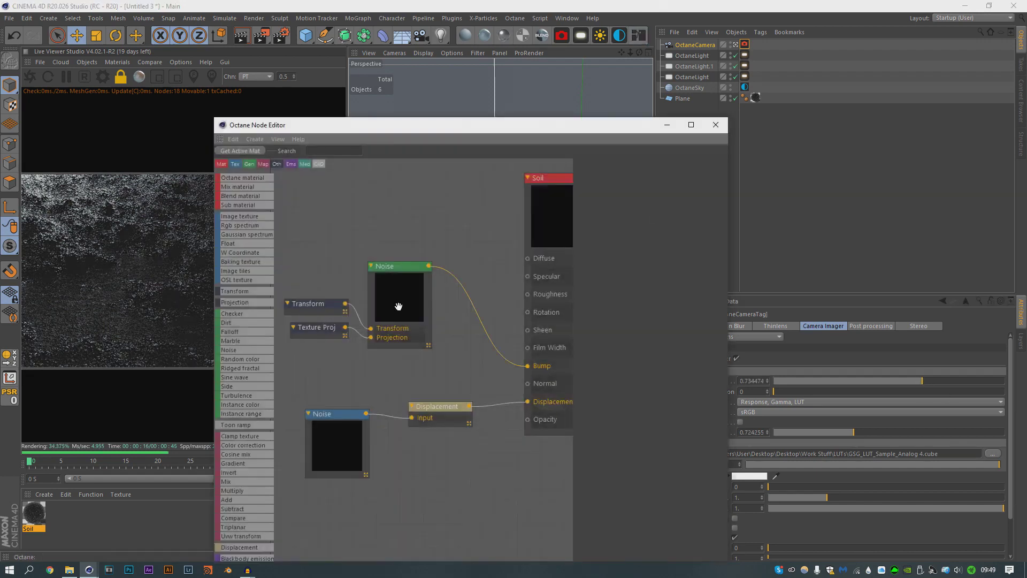
click(399, 306)
drag(470, 125, 470, 114)
drag(618, 115, 787, 90)
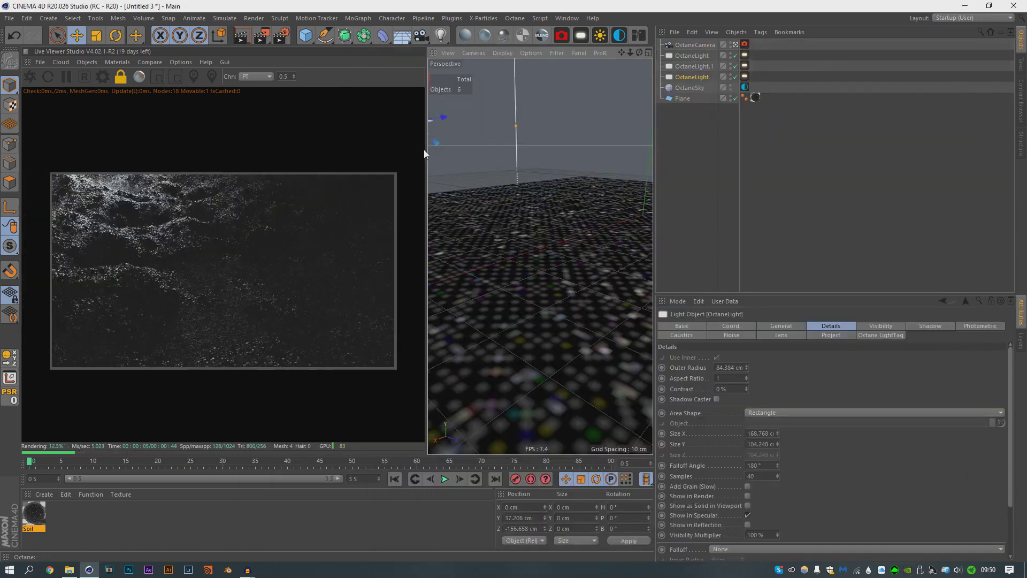
Duplicate the Octane camera and frame the copy on a different low close-up of the soil plane.
click(773, 145)
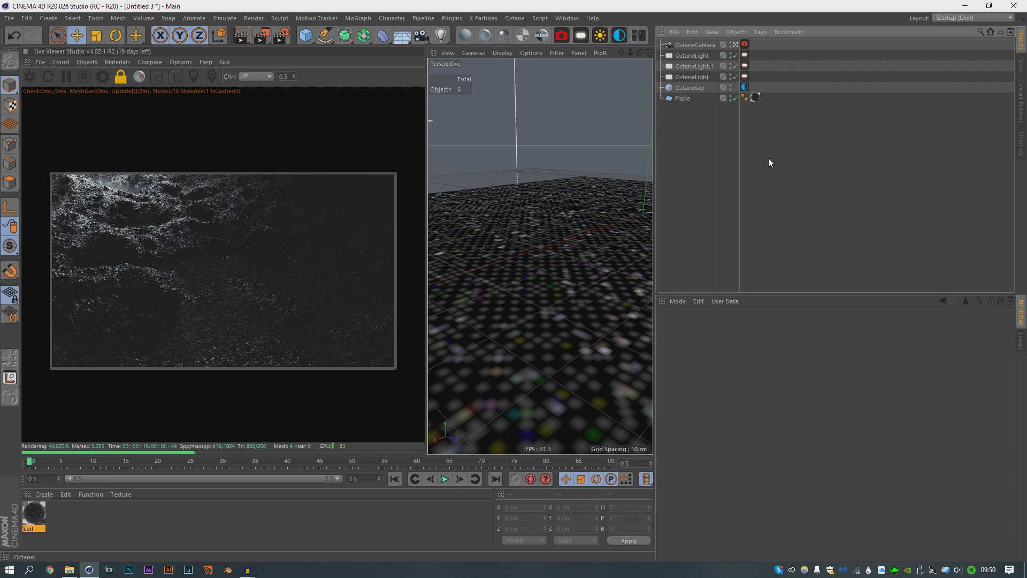
click(695, 44)
key(ctrl+c)
key(ctrl+v)
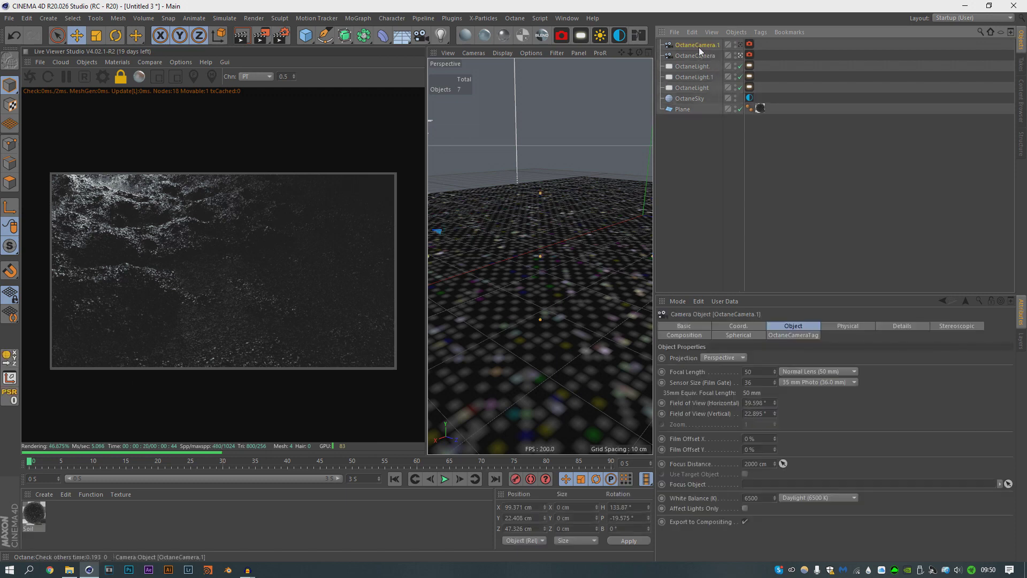
alt+drag(537, 247, 554, 234)
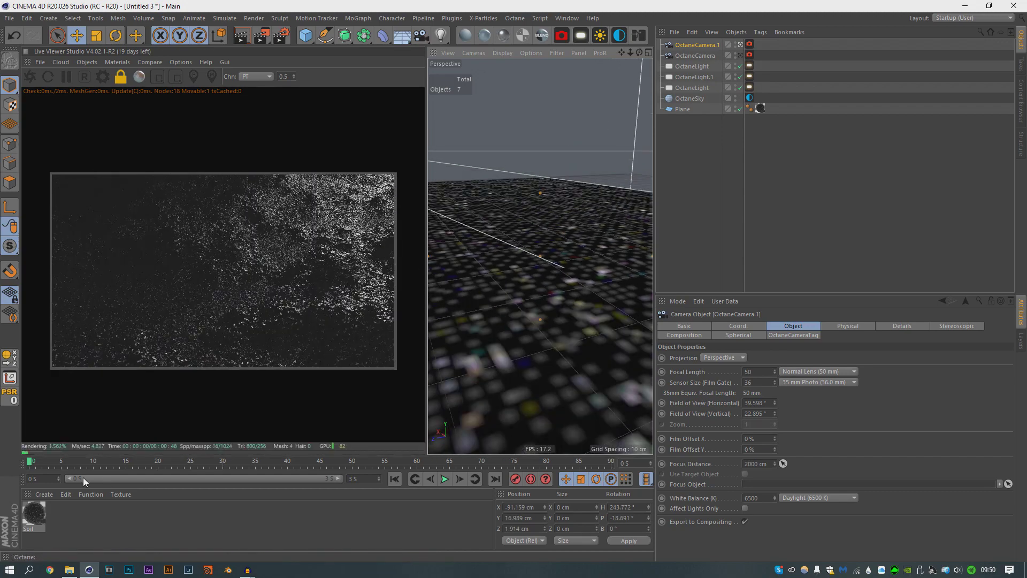
Open the Soil material's node graph and set the bump noise's Transform scale to 0.07 on all axes.
double_click(33, 513)
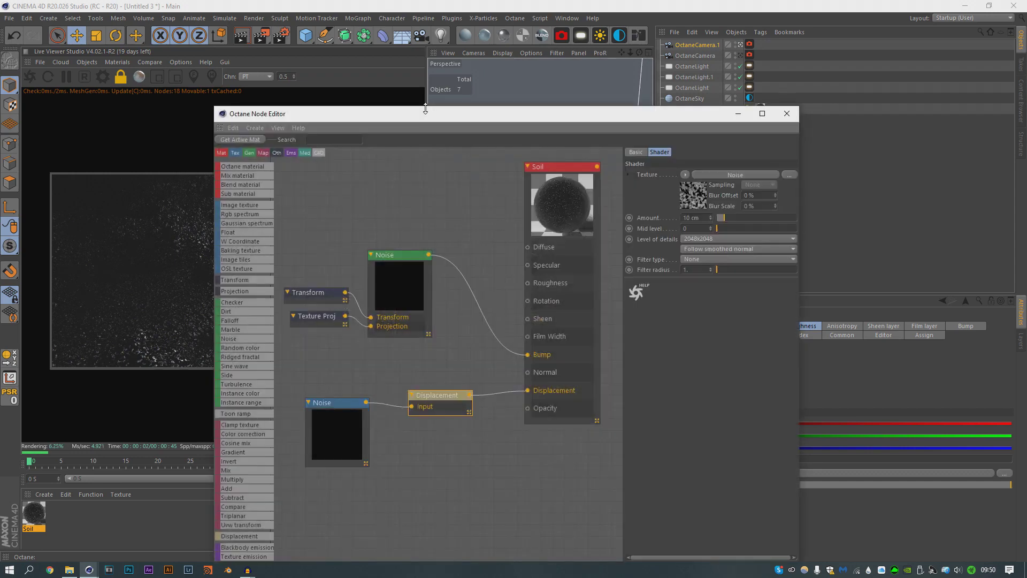
drag(425, 108, 618, 60)
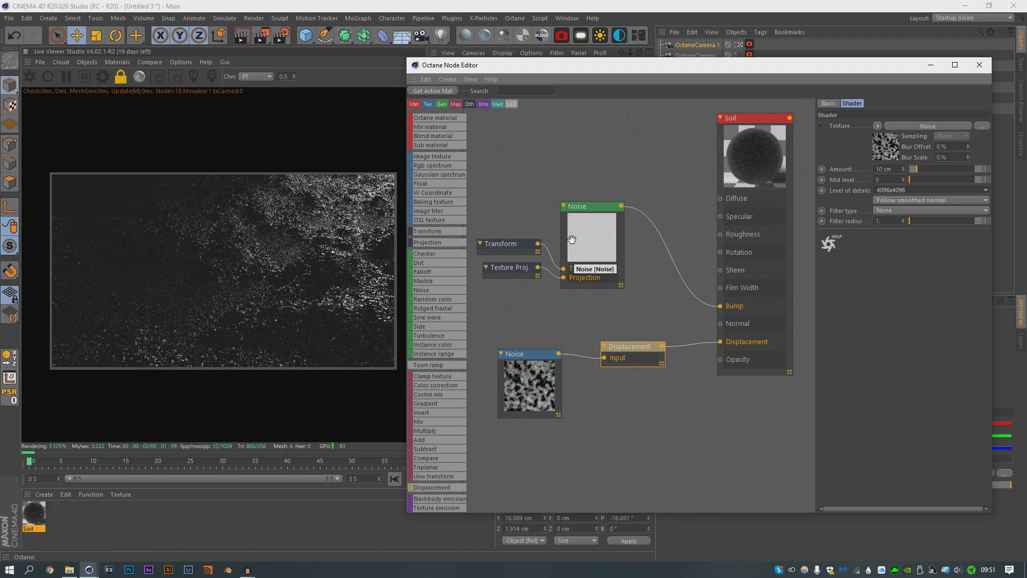
click(499, 245)
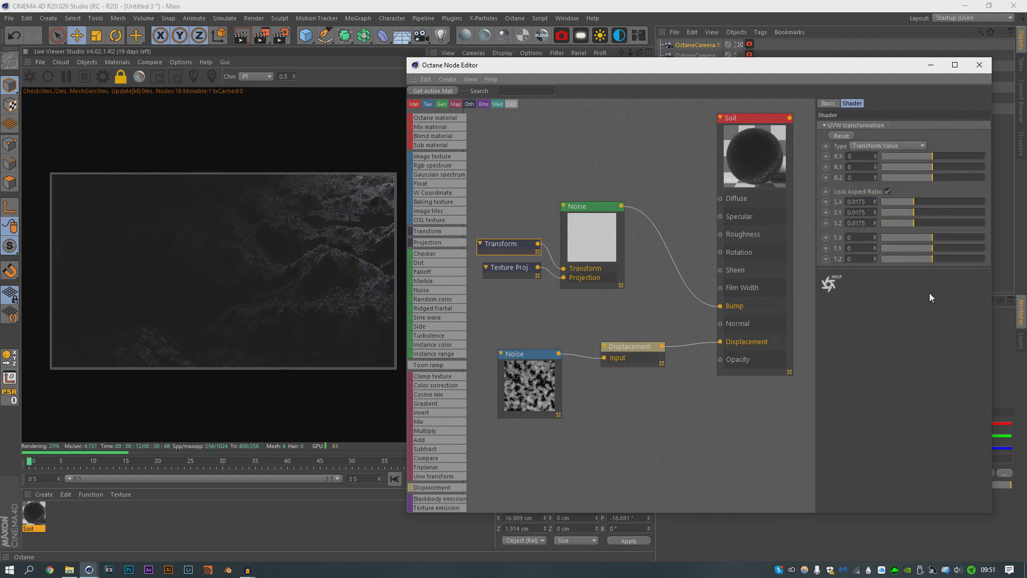
key(super)
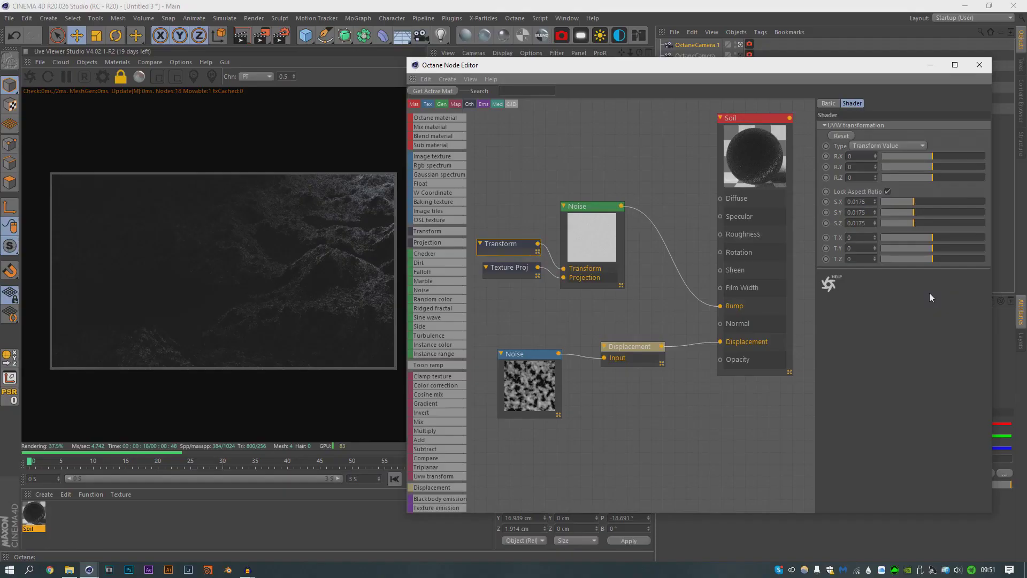
drag(865, 202, 857, 202)
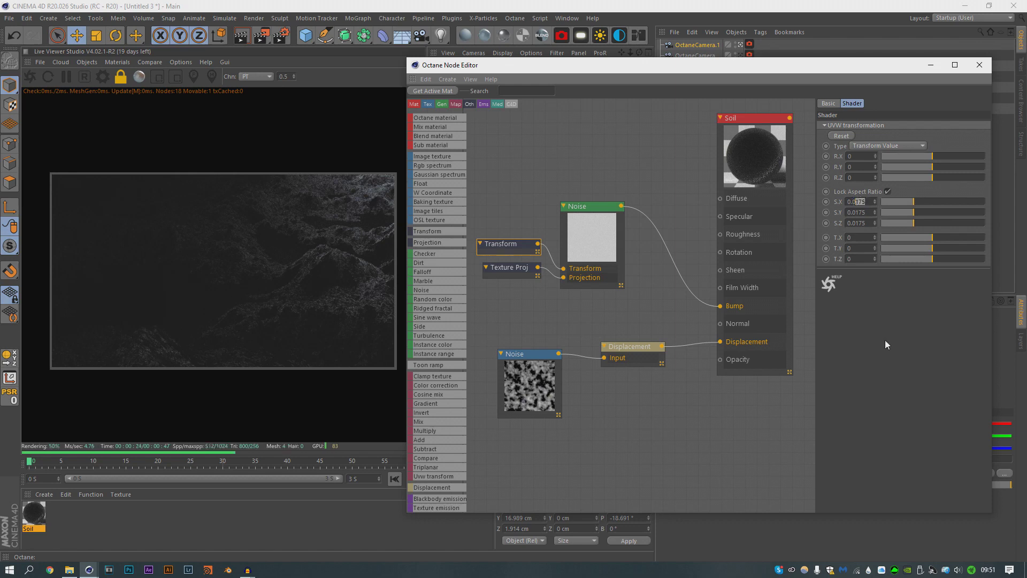
text(7)
key(Return)
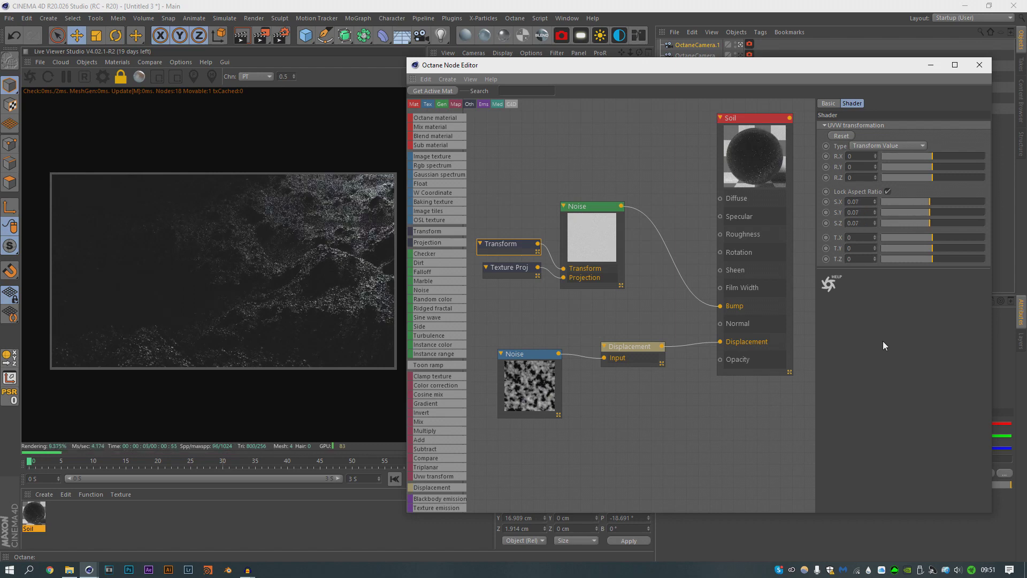
Inspect the bump noise's texture projection and noise settings.
click(513, 267)
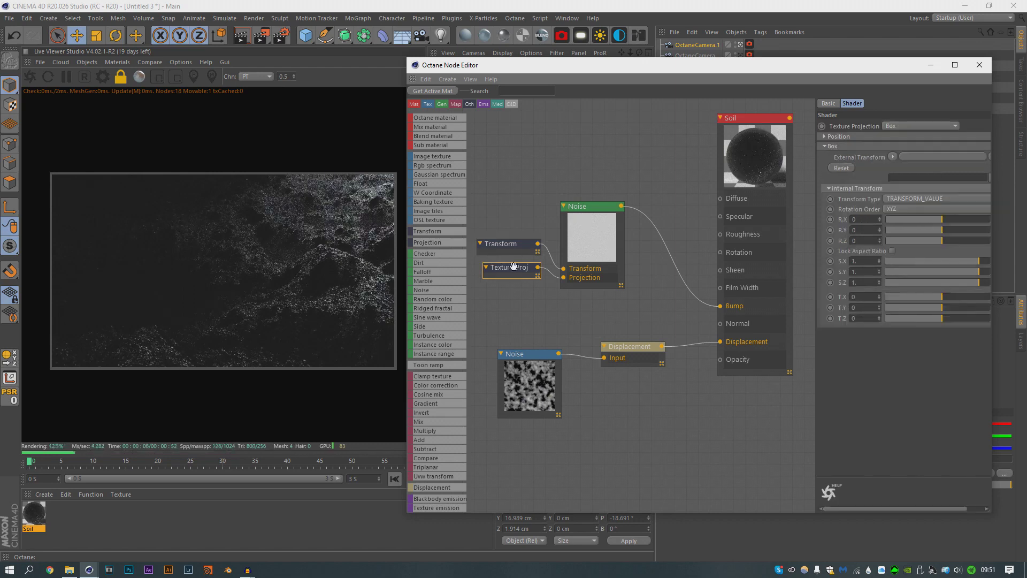
click(571, 245)
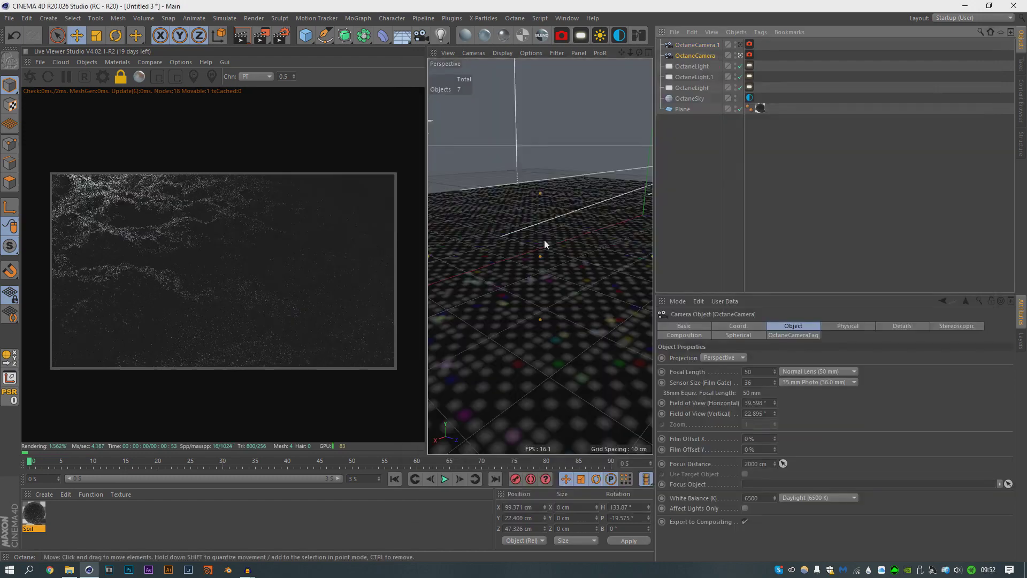
Reframe the active Octane camera on another low close-up of the soil plane.
alt+right_drag(469, 248, 533, 256)
mouse_move(532, 245)
alt+middle_down()
mouse_move(528, 229)
mouse_move(525, 241)
alt+middle_up()
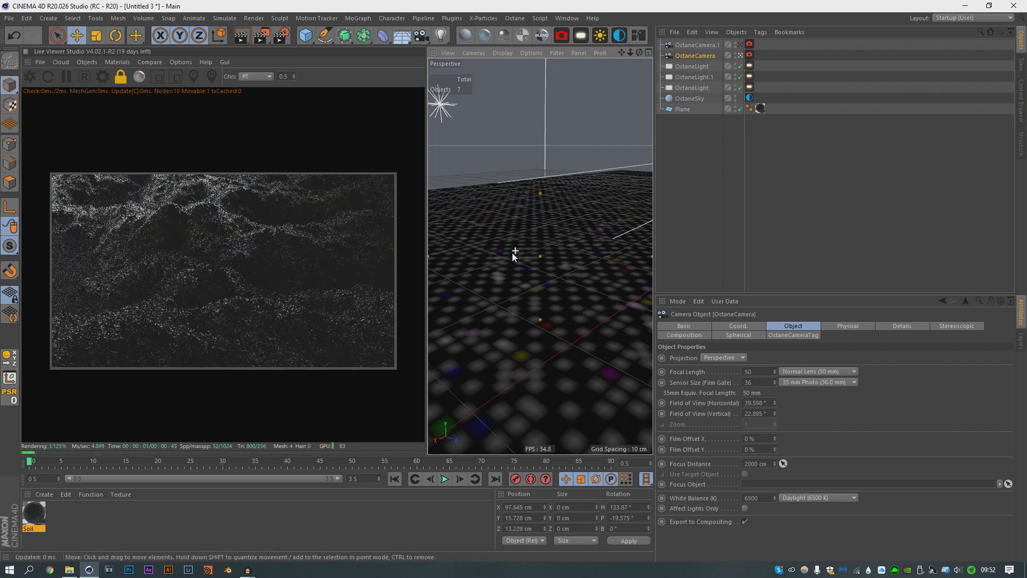
scroll(512, 255, down, 3)
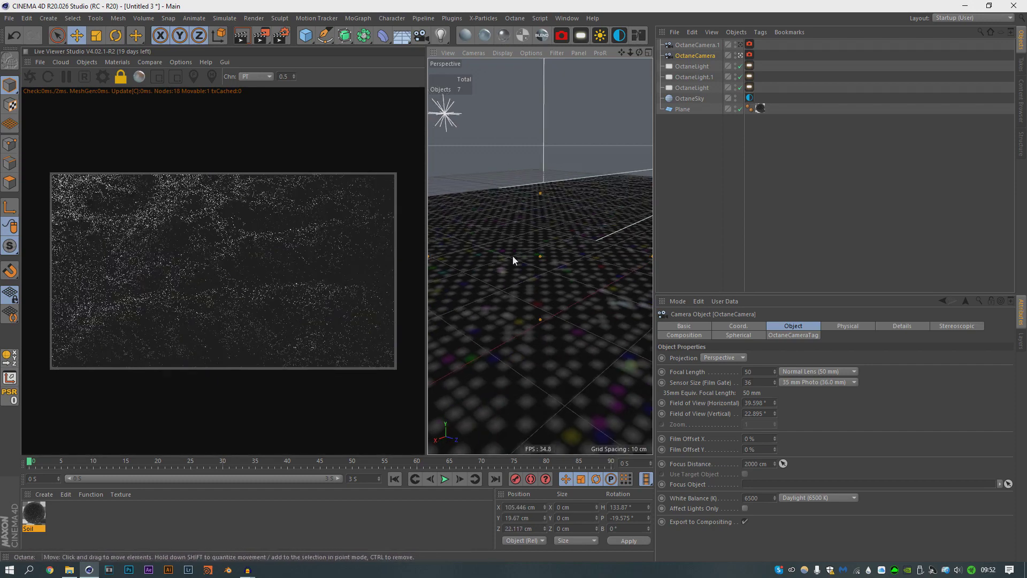
Pick the focus point in the middle of the rendered soil and set the Octane camera's thin-lens aperture to about 1.236 cm.
click(194, 77)
click(204, 226)
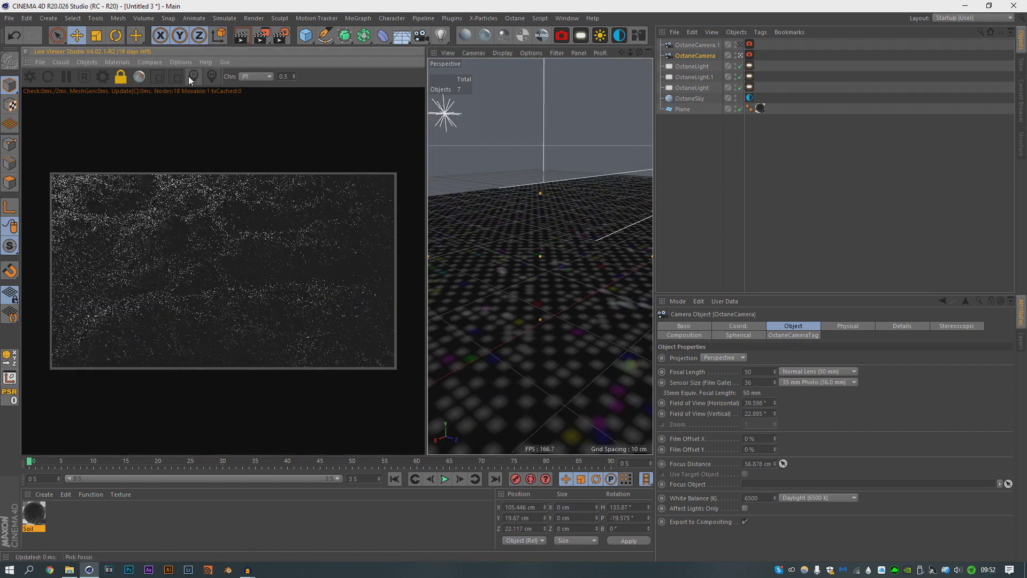
click(750, 55)
click(776, 325)
drag(771, 379, 843, 380)
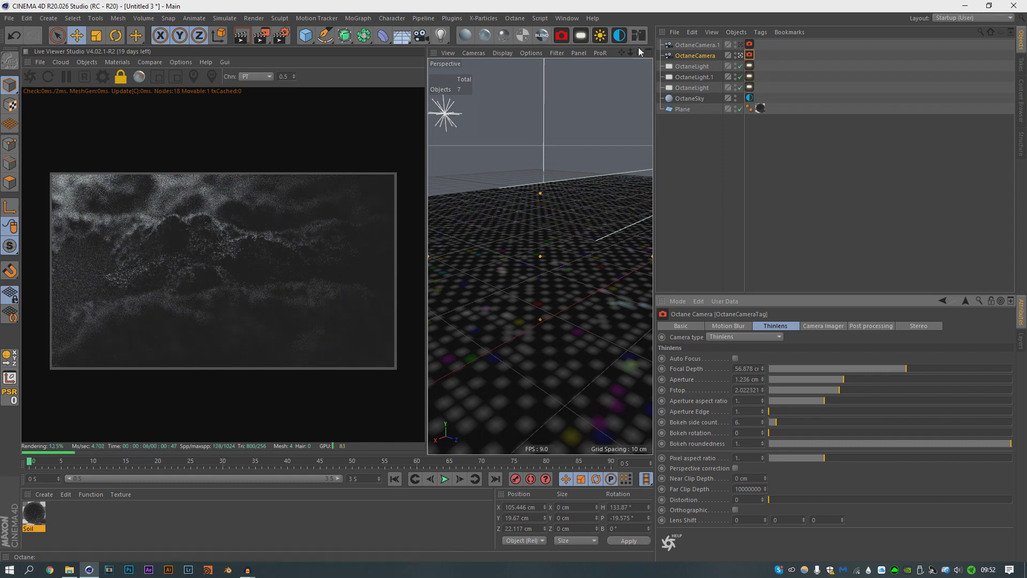
Save the project as Tutorial 2 and set the Soil material's displacement level of detail to 256x256.
double_click(34, 513)
drag(469, 118, 676, 63)
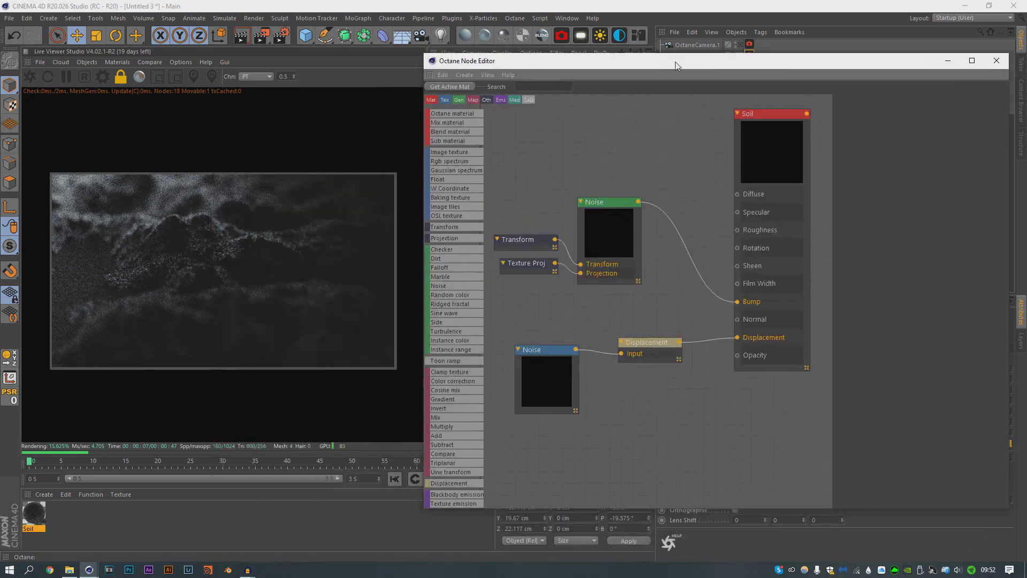
key(ctrl+s)
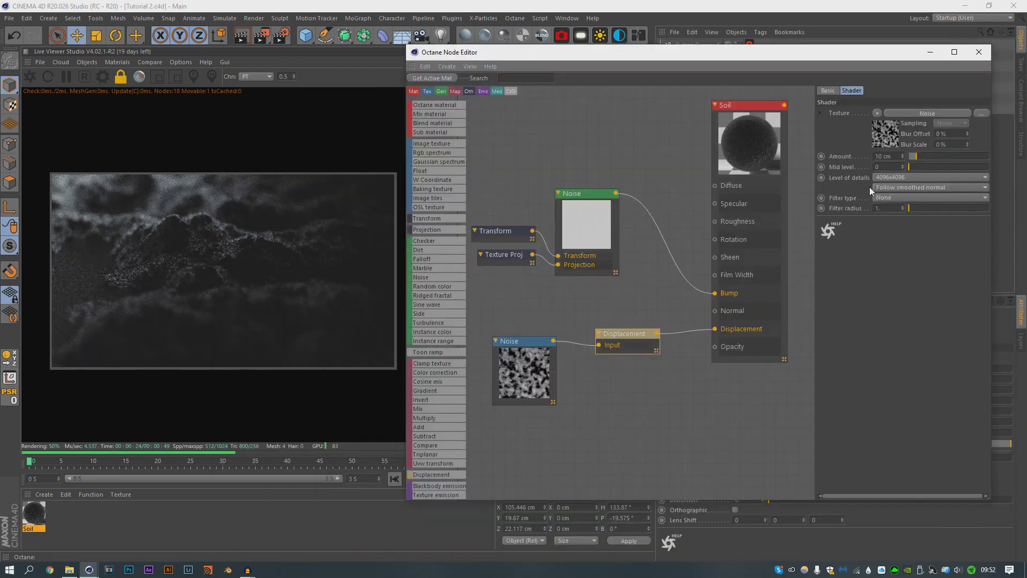
click(888, 177)
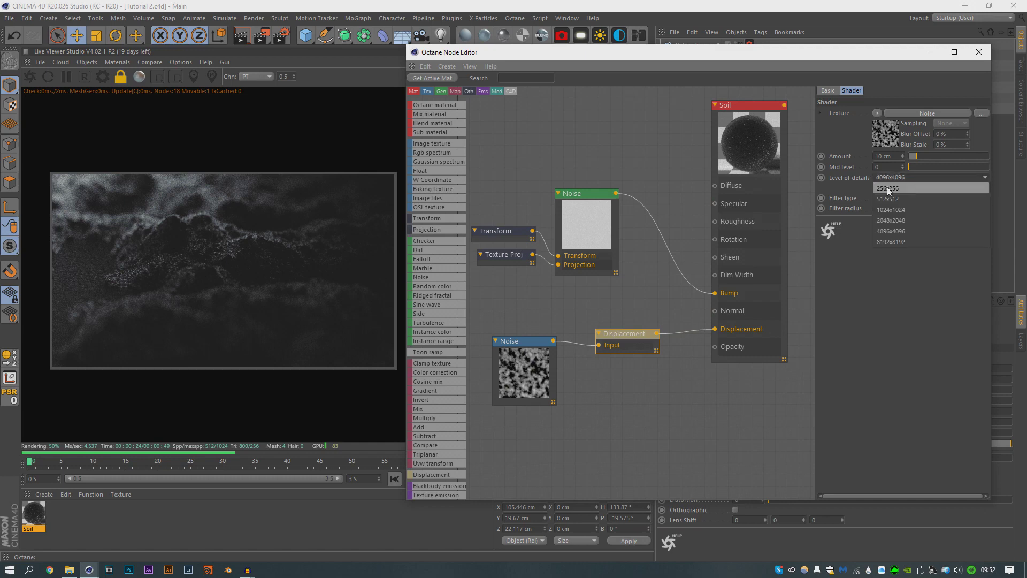
click(888, 189)
Compare the bump and displacement noise settings in a widened settings area, ending on the displacement noise.
click(522, 341)
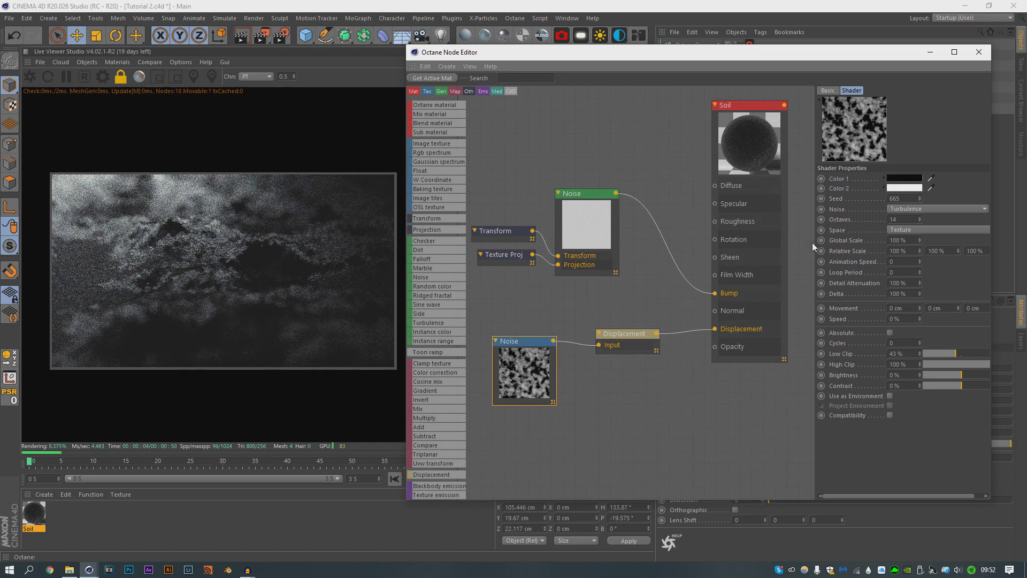
drag(814, 242, 791, 237)
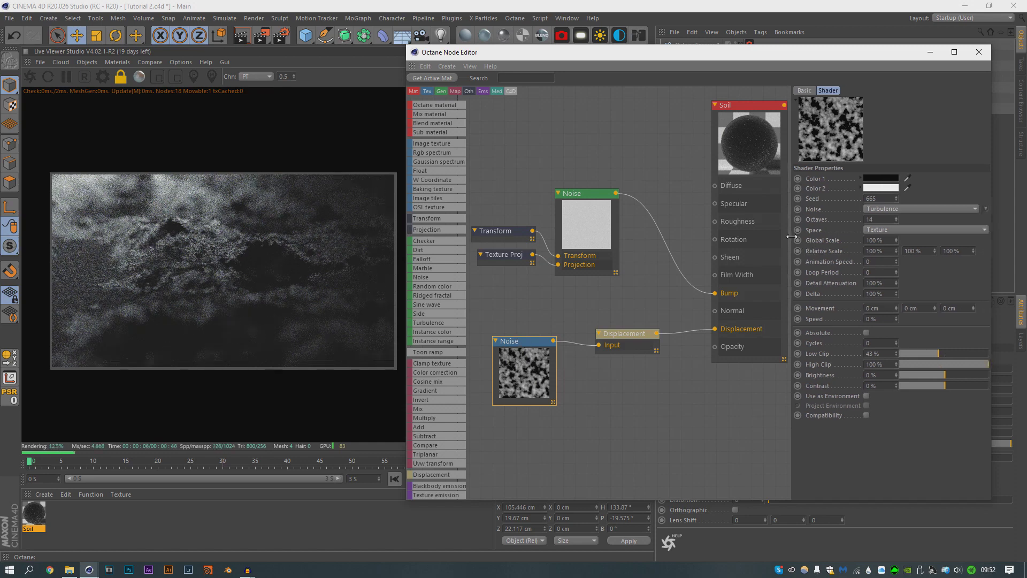
click(587, 224)
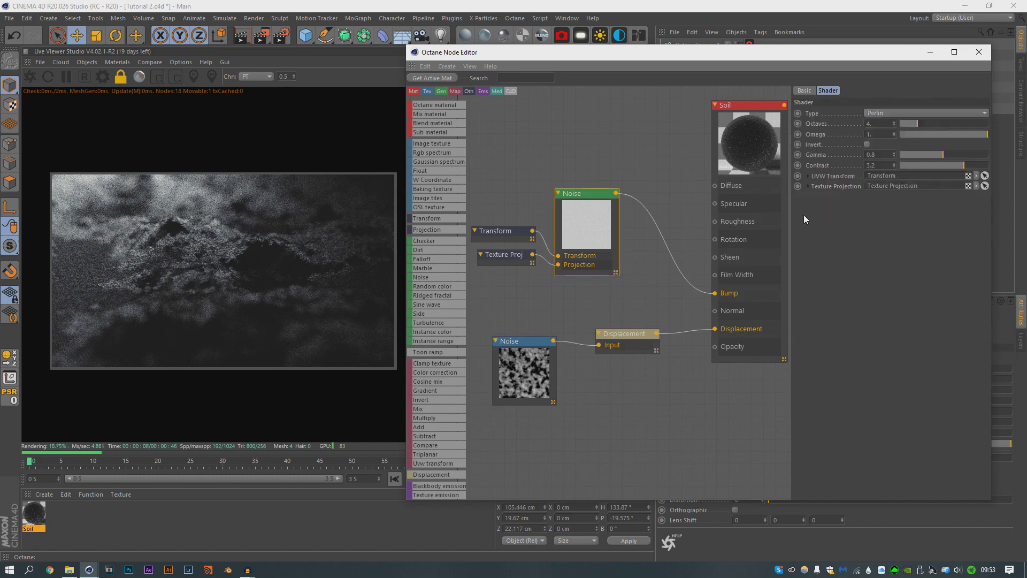
click(531, 395)
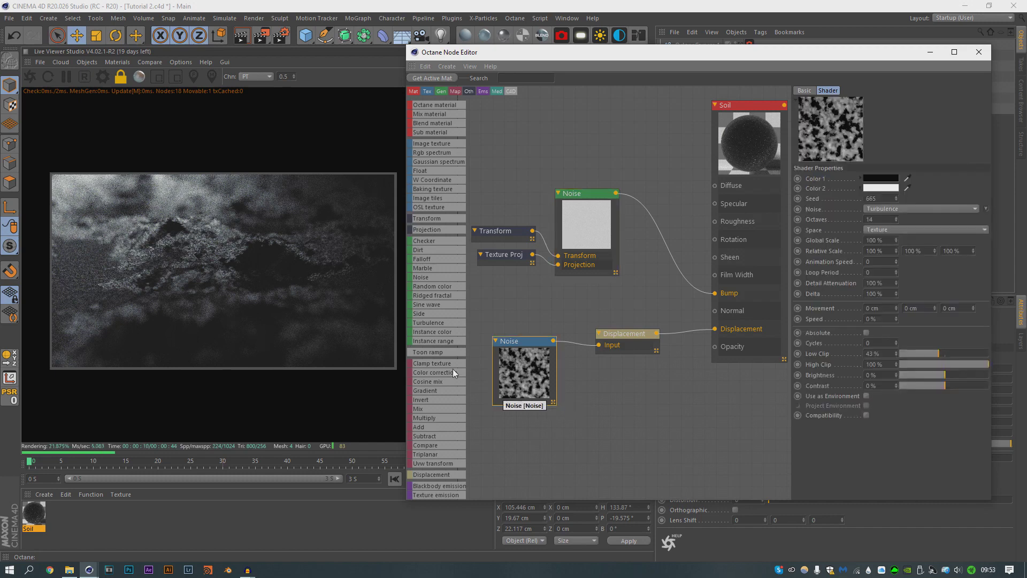
click(540, 503)
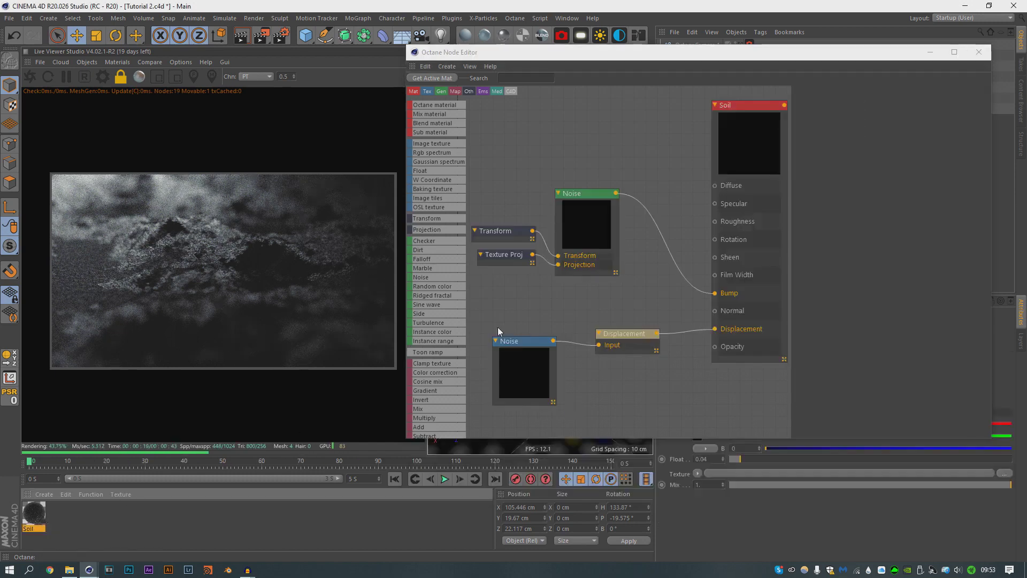
click(530, 383)
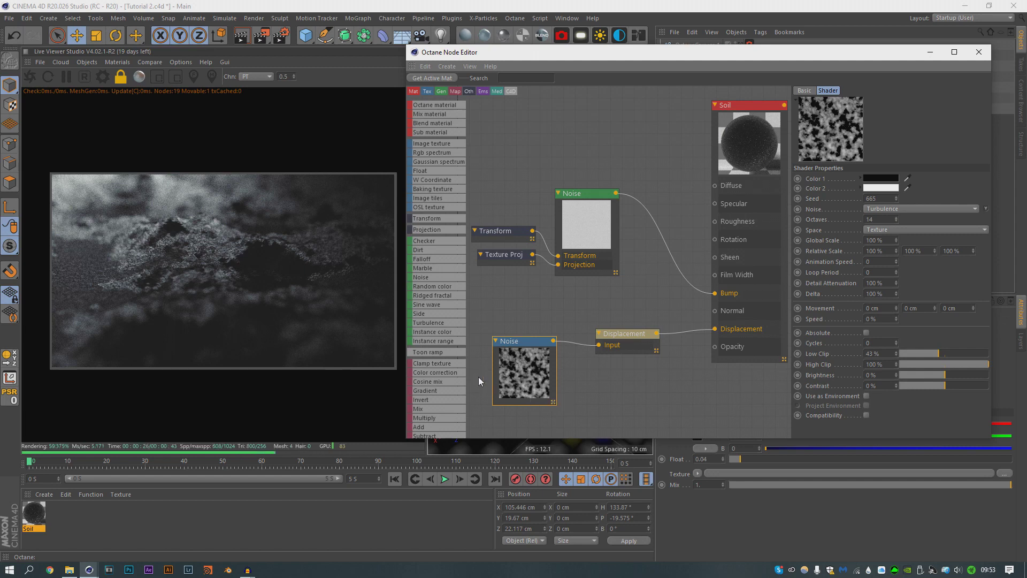
click(506, 381)
Keyframe the displacement noise's Animation Speed at 0.5 on frame 0.
click(798, 262)
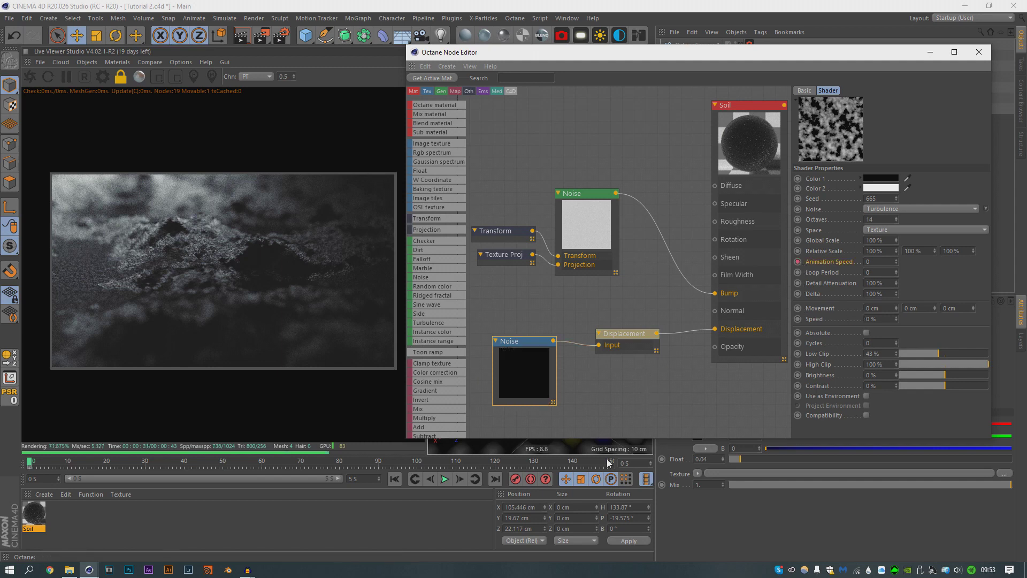
key(Return)
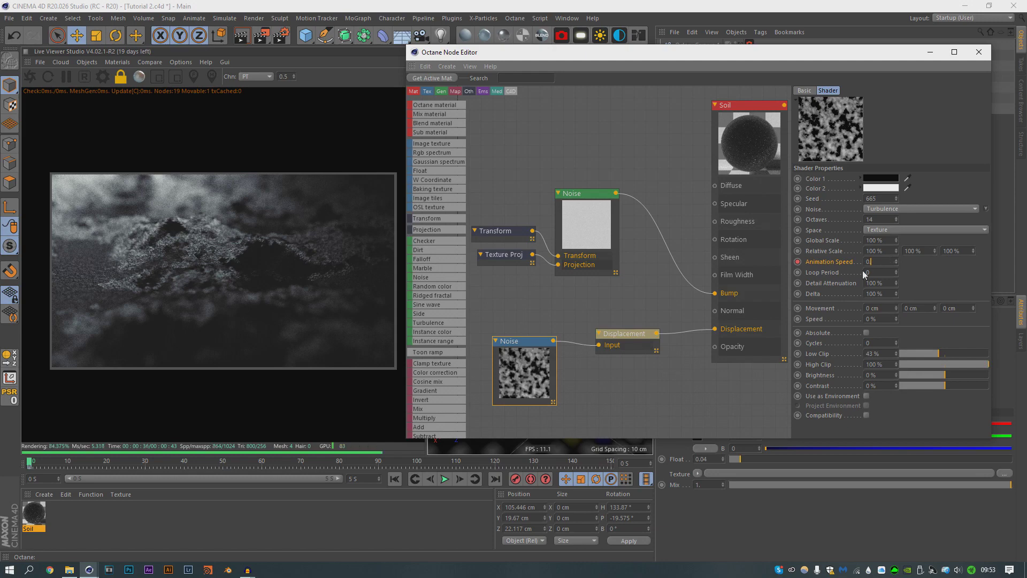
text(.5)
key(Return)
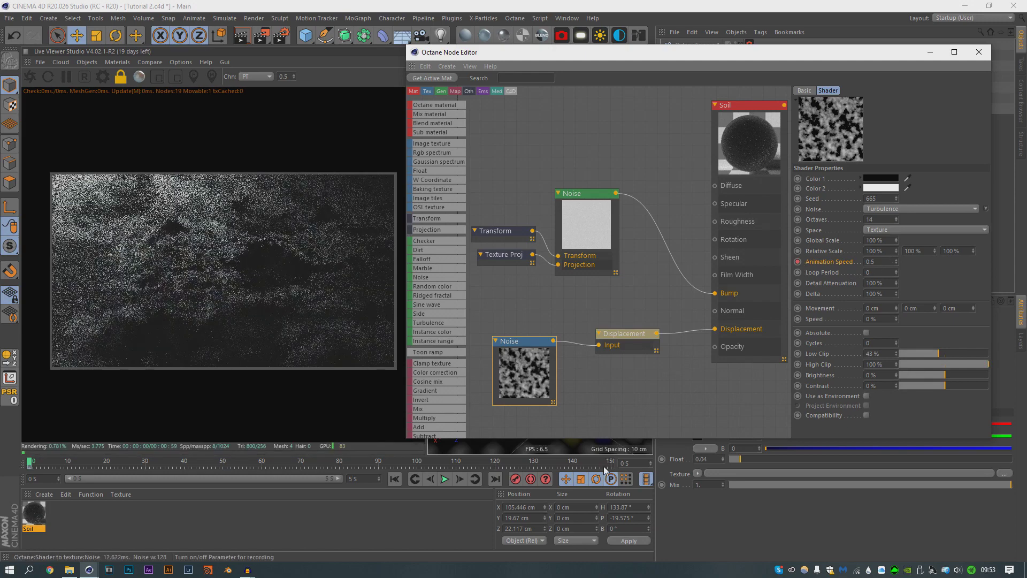
Keyframe the displacement noise's Animation Speed at 0.45 on frame 150 and play part of the animation.
click(613, 462)
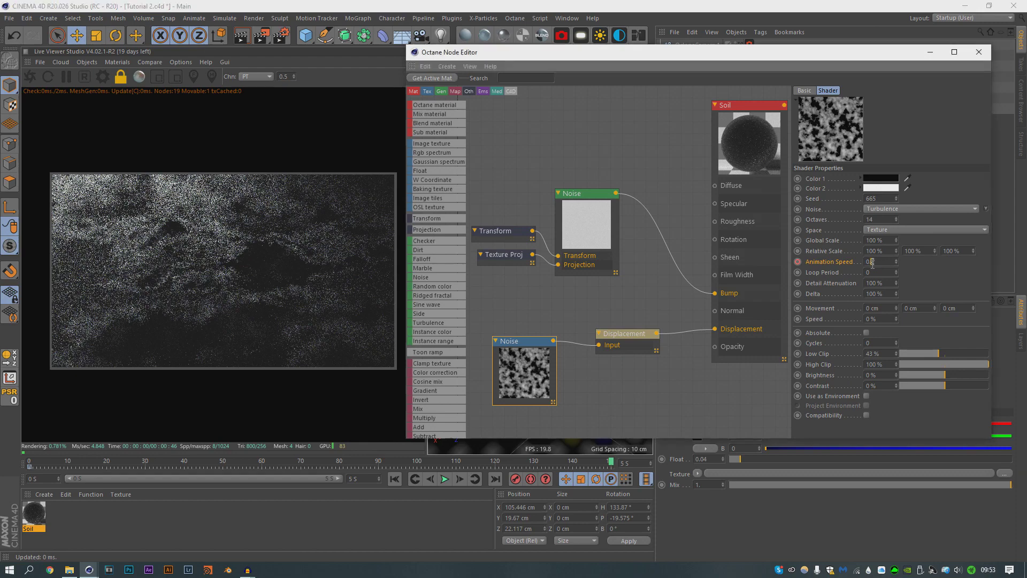
text(.45)
key(Return)
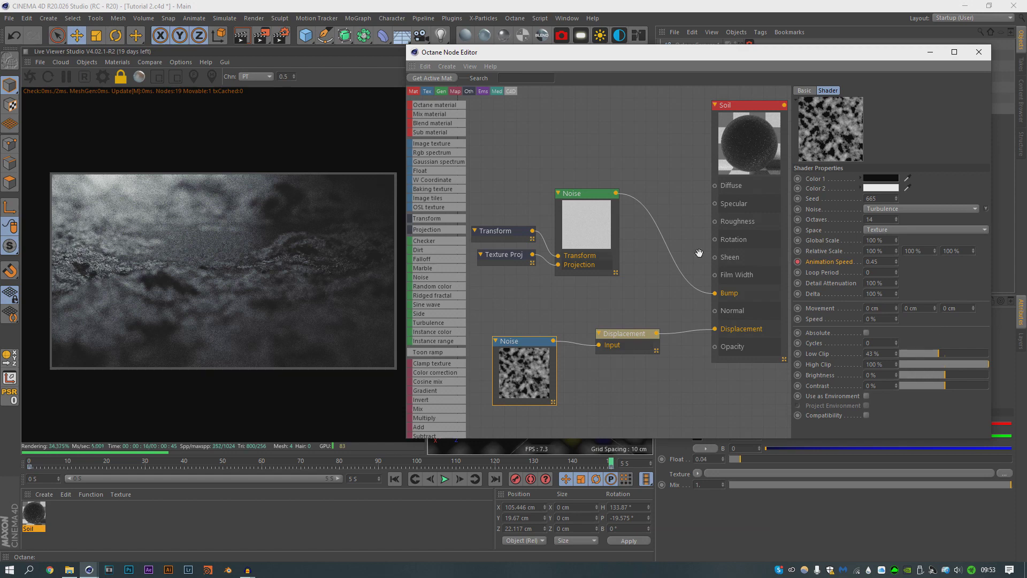
click(450, 479)
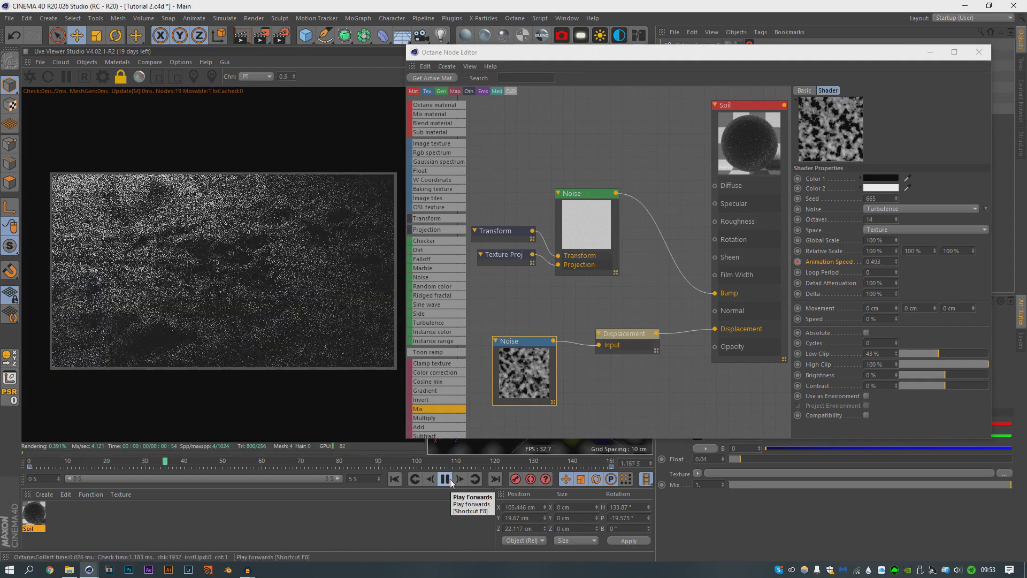
click(450, 479)
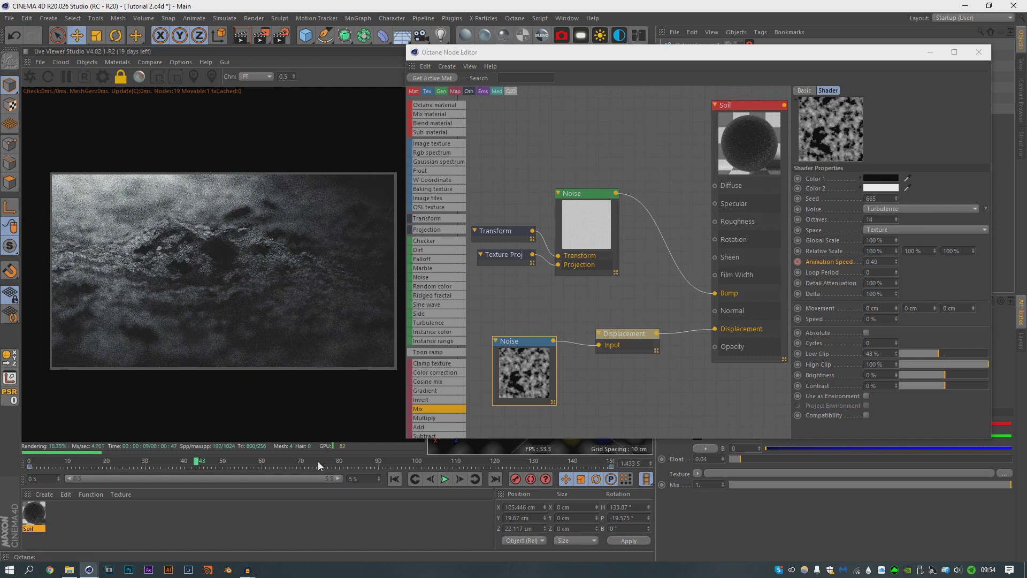
Try displacement amounts of about 74, 40 and 20 cm on the Displacement node, and return it to 10 cm.
click(618, 343)
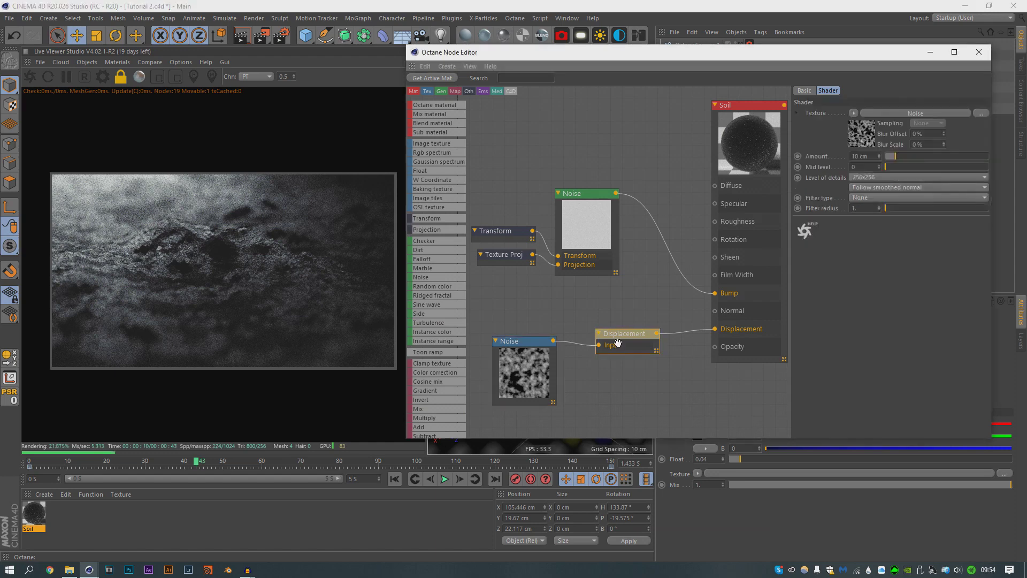
click(961, 157)
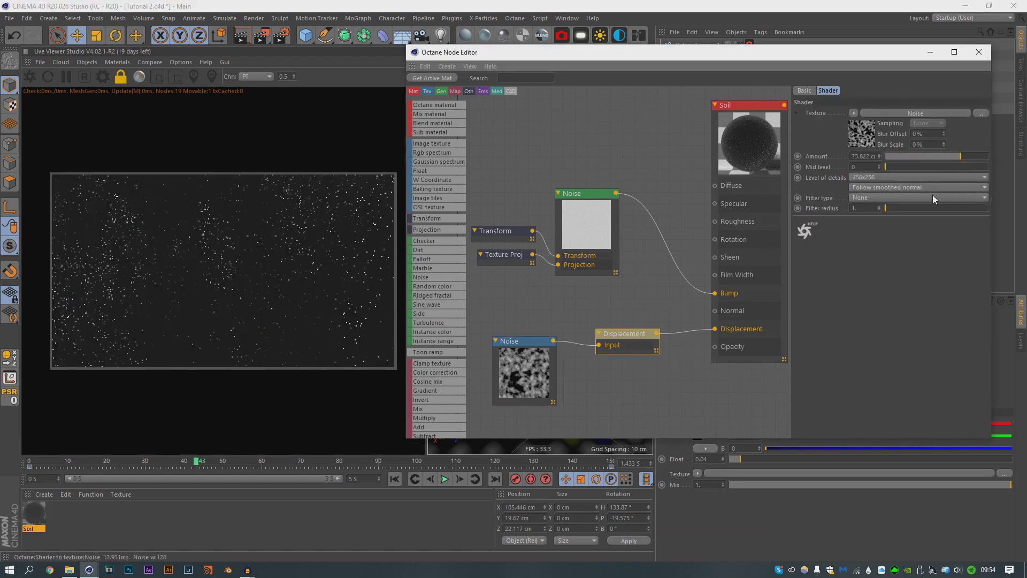
click(910, 156)
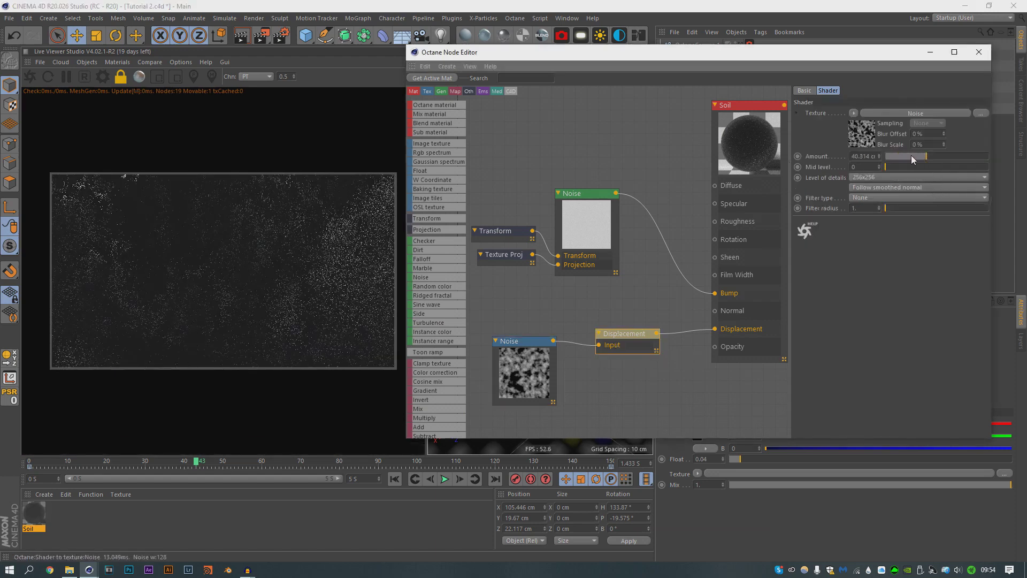
drag(909, 155, 906, 158)
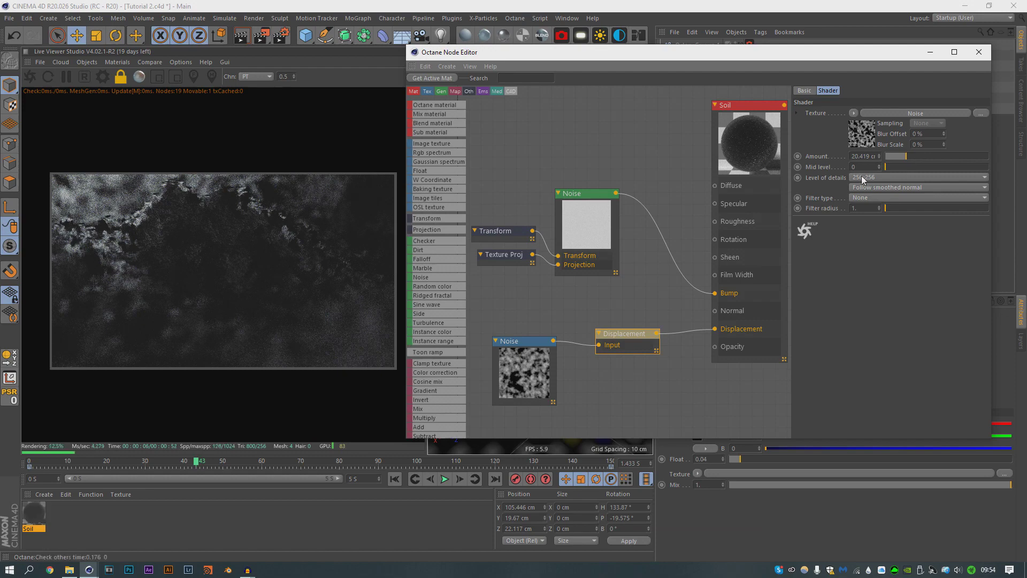
click(893, 156)
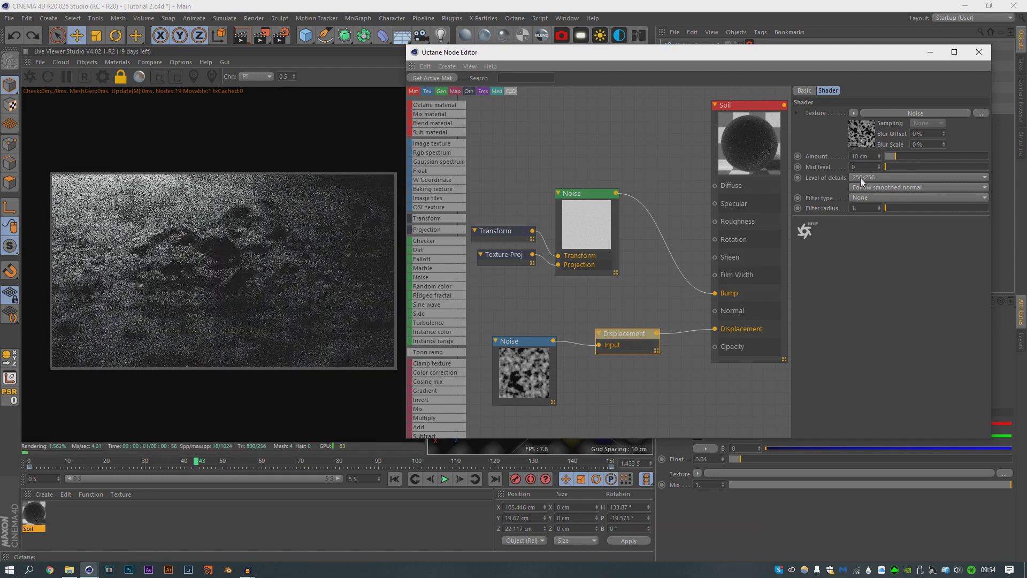
Set the displacement level of detail to 2048x2048.
click(862, 182)
click(874, 219)
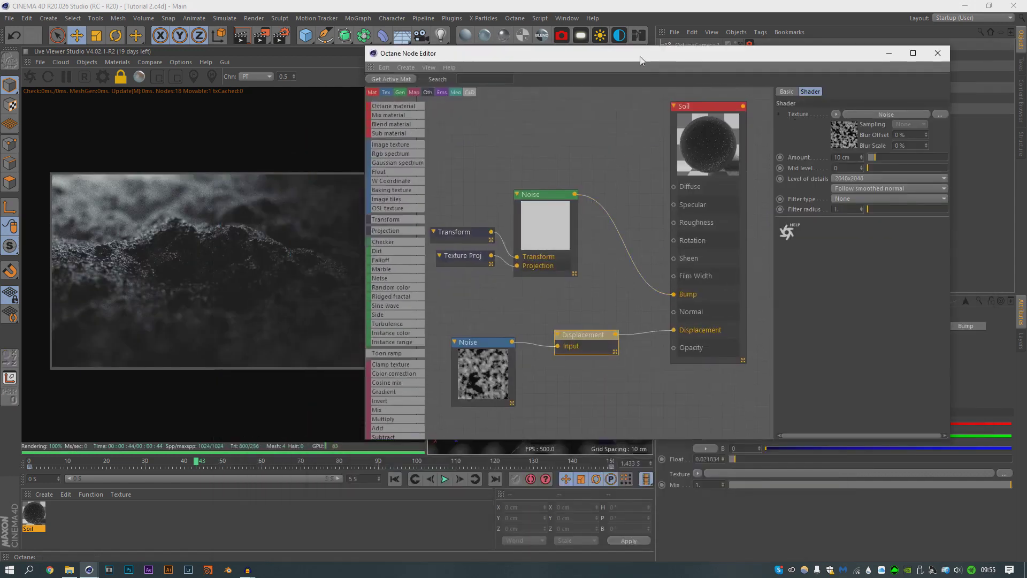
mouse_move(640, 56)
mouse_down()
mouse_move(629, 57)
mouse_move(685, 56)
mouse_move(642, 55)
mouse_up()
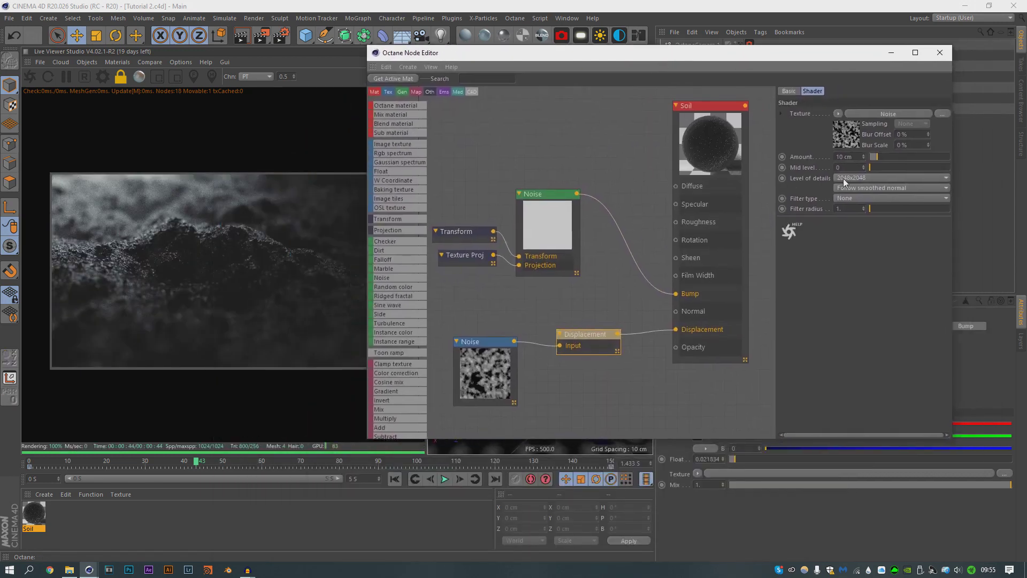
Show the displacement noise's settings and widen their area in the node editor.
click(888, 114)
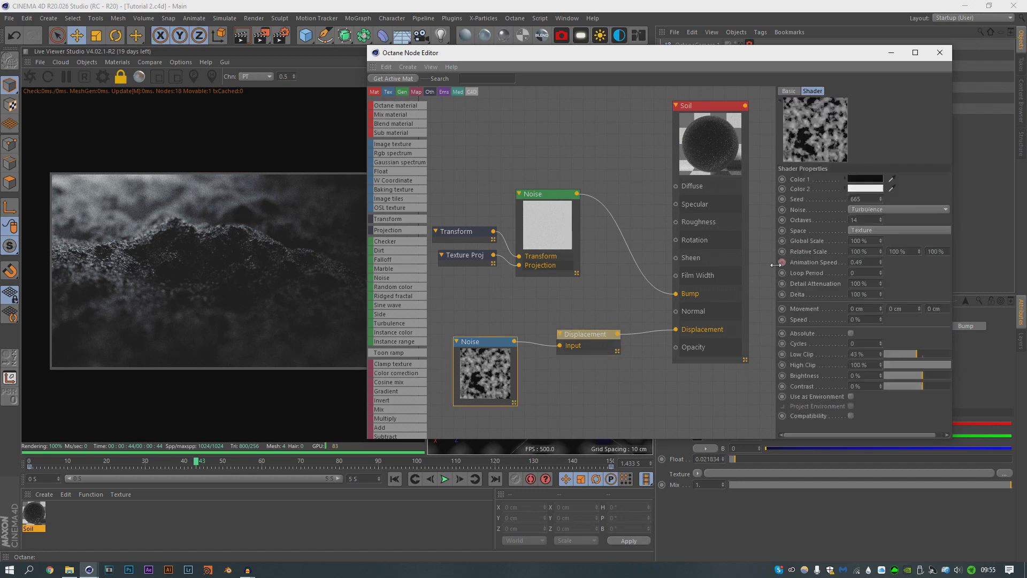
drag(776, 282, 762, 282)
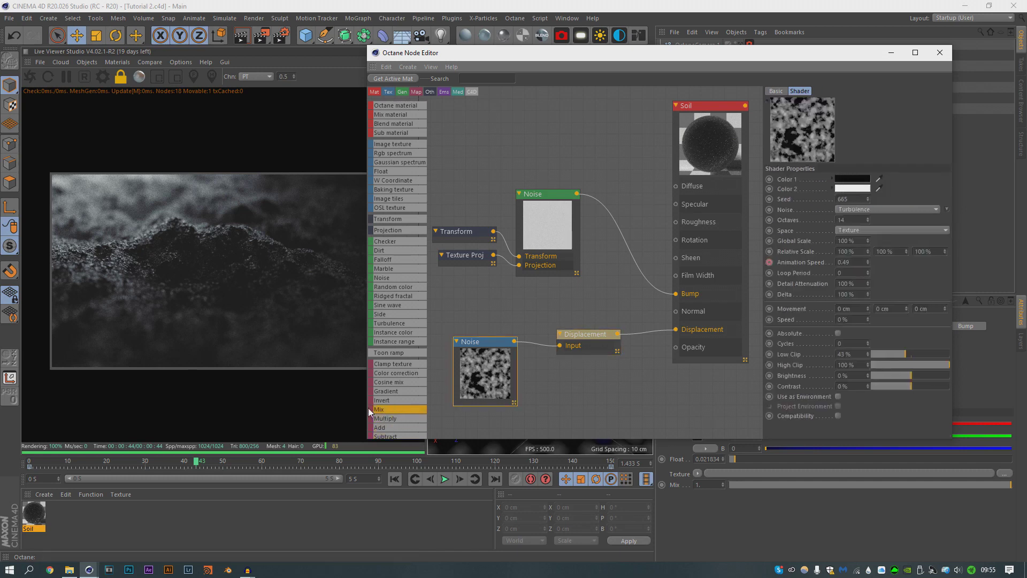
mouse_move(369, 408)
mouse_down()
mouse_move(413, 407)
mouse_move(372, 405)
mouse_up()
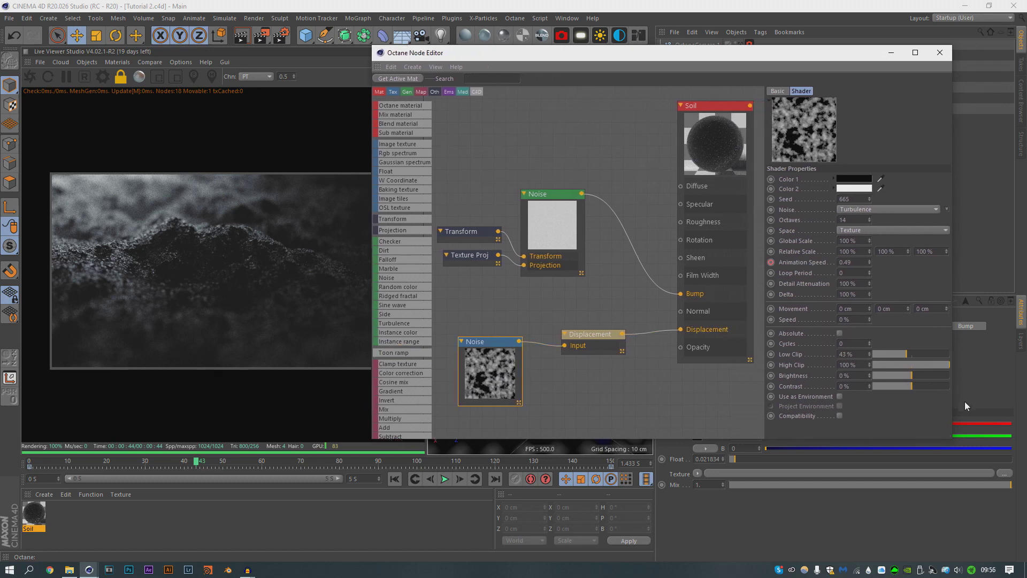
Try a High Clip of 65% on the displacement noise, review the displacement settings, and undo the clip change.
drag(934, 368, 919, 365)
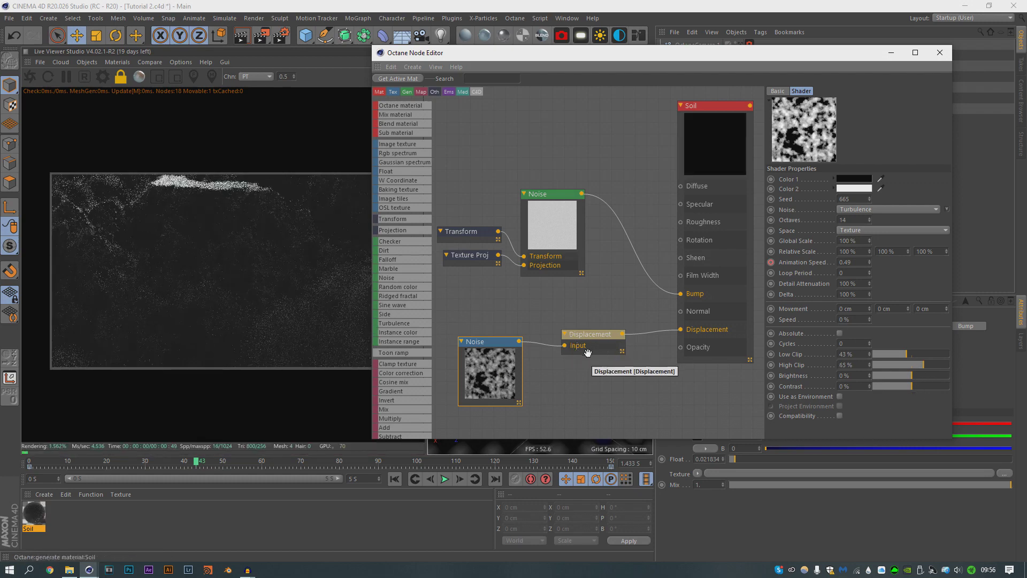
click(570, 356)
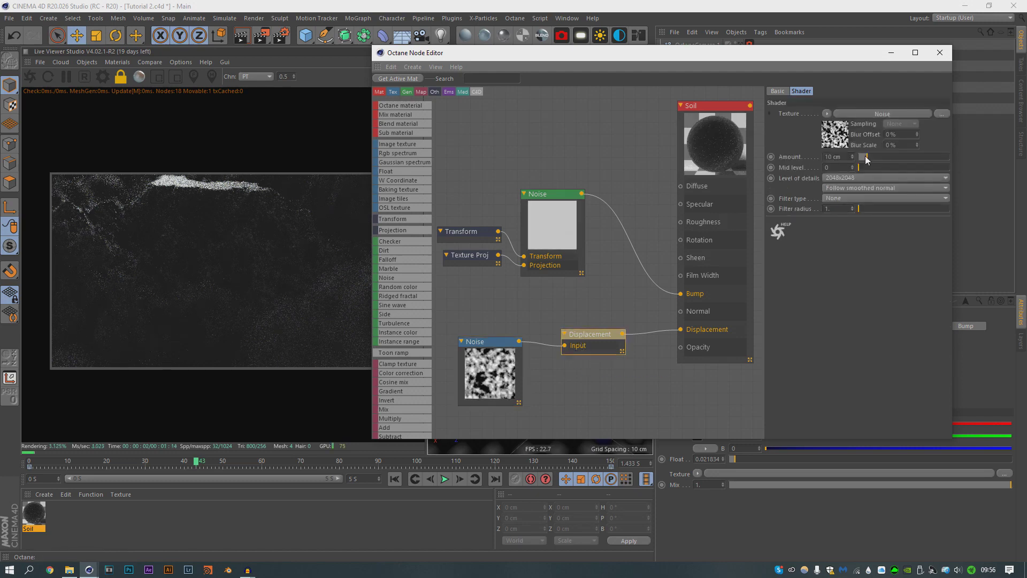
click(482, 365)
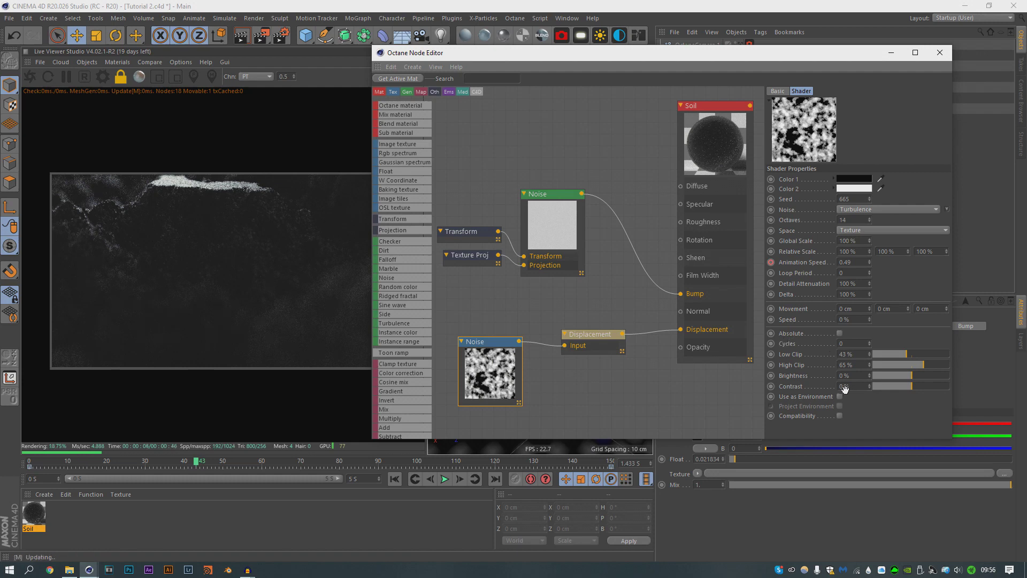
key(ctrl+z)
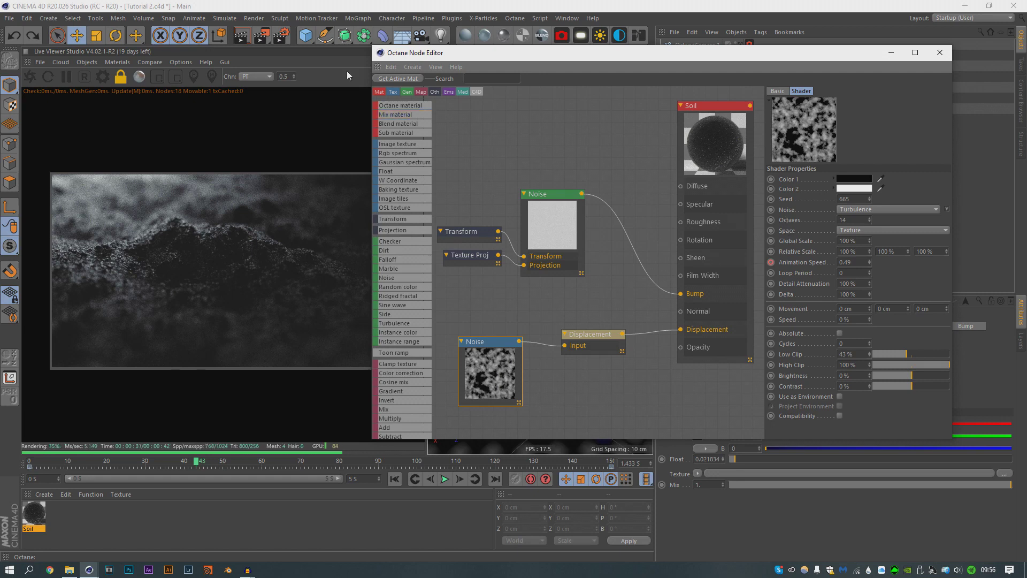
Narrow the node editor window to uncover the whole Live Viewer render.
drag(370, 128, 446, 138)
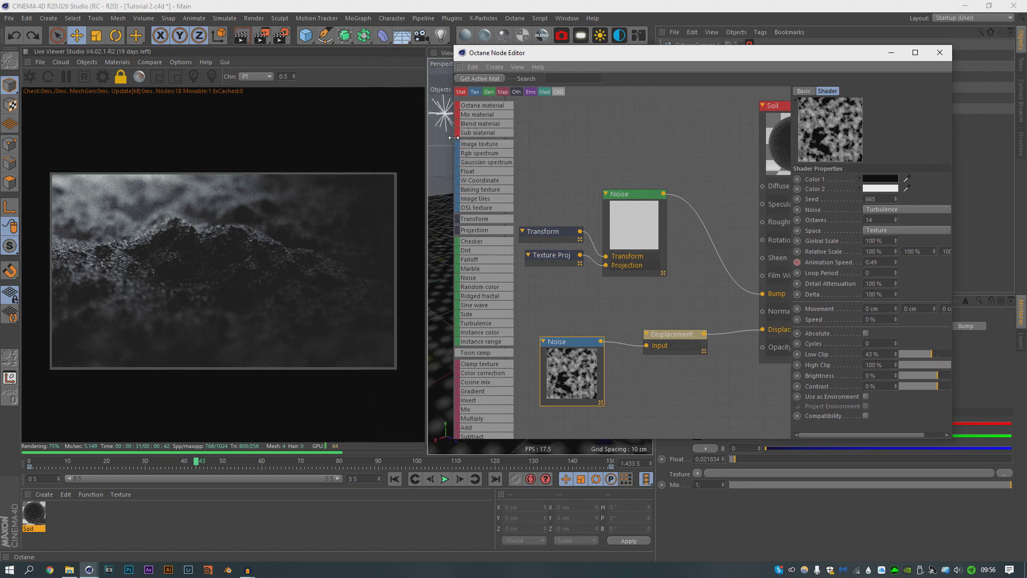